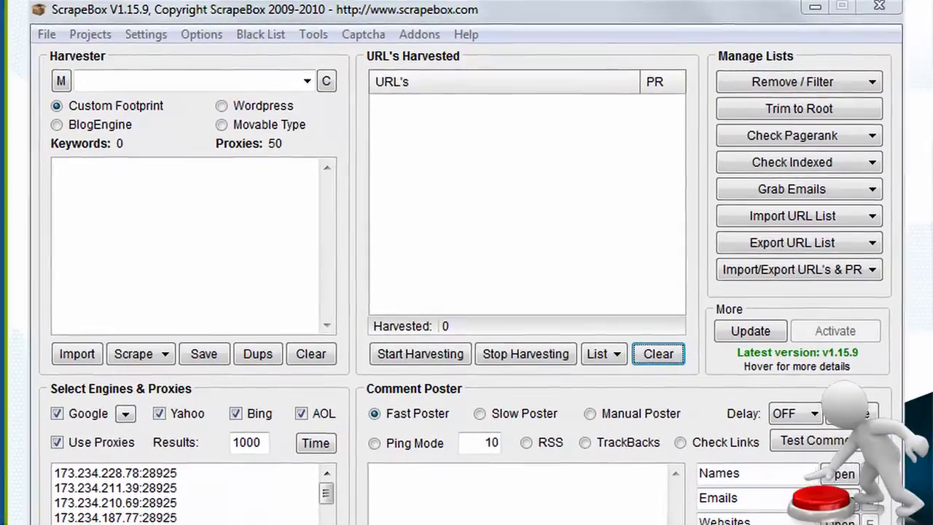
pyautogui.rightClick(421, 161)
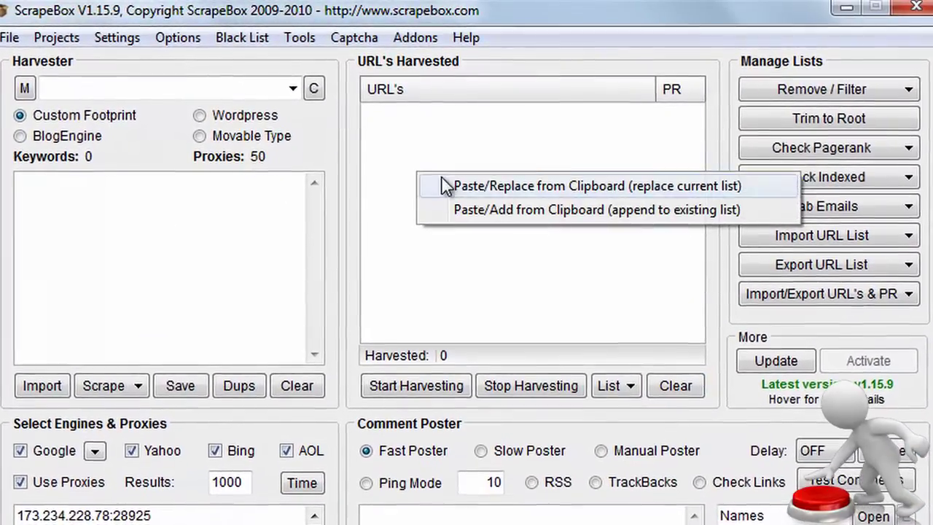
pyautogui.click(466, 186)
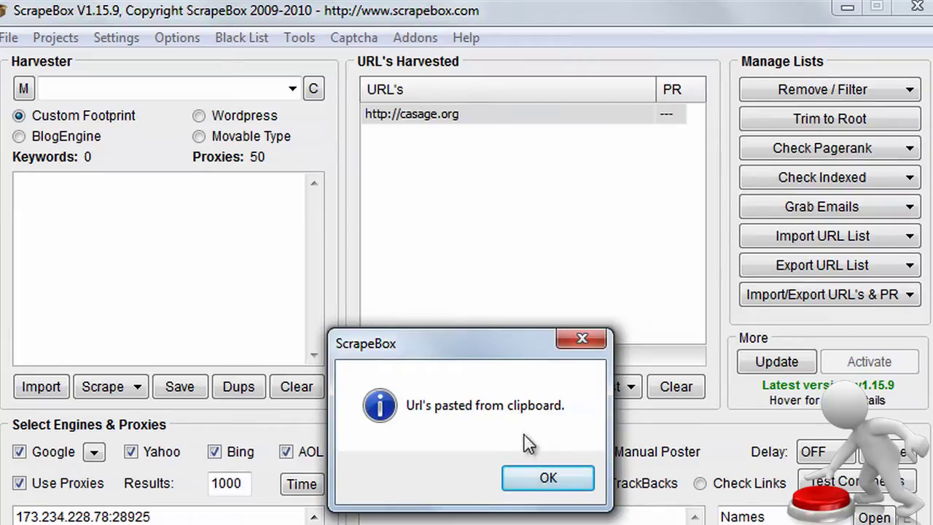
pyautogui.click(538, 478)
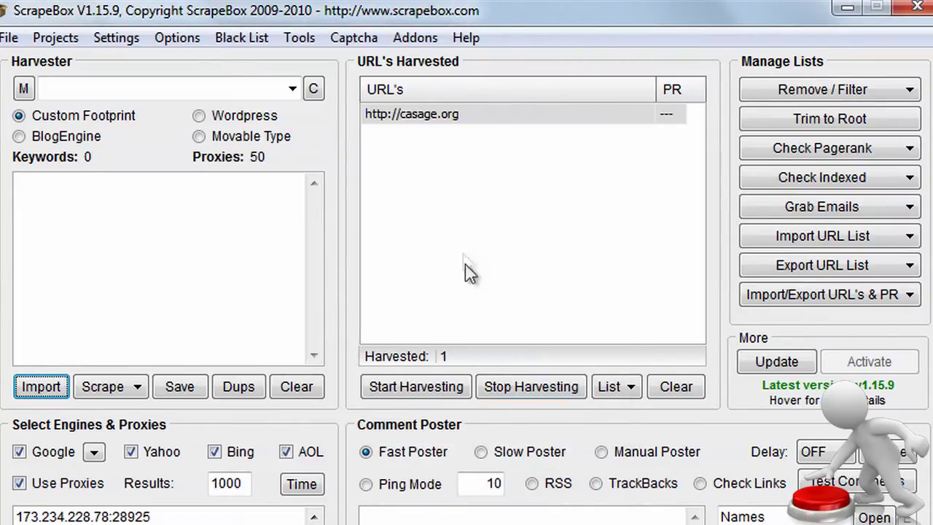
# - Load the harvested URL into the Fake Pagerank Checker, run the check with PR lookup enabled, and exit the addon
pyautogui.click(416, 38)
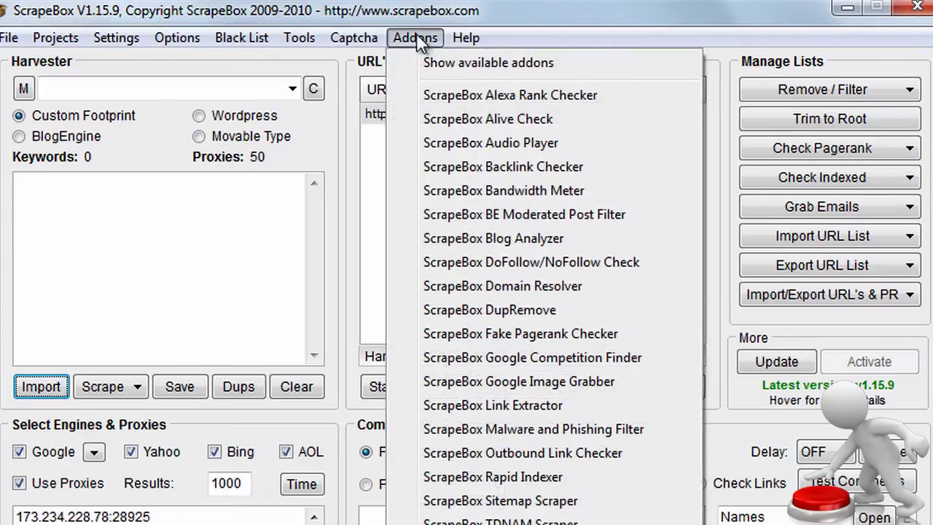
pyautogui.click(470, 334)
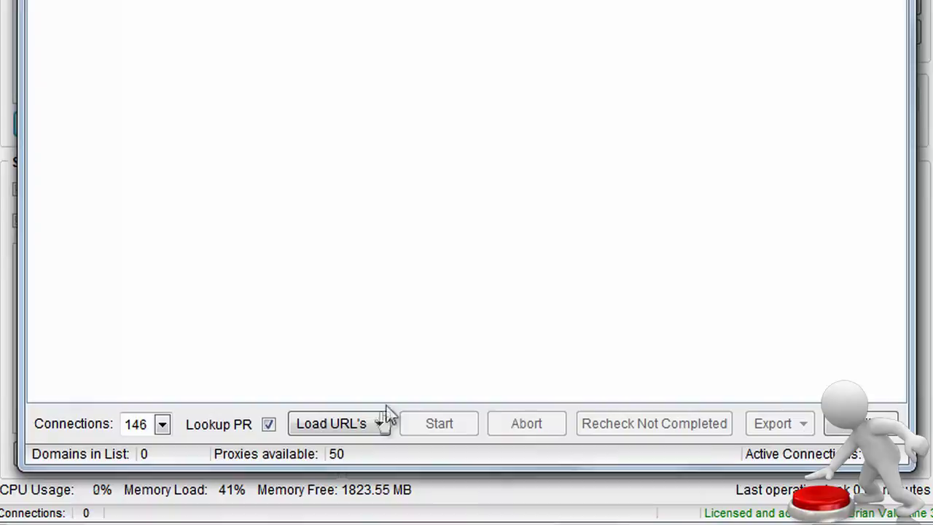
pyautogui.click(357, 426)
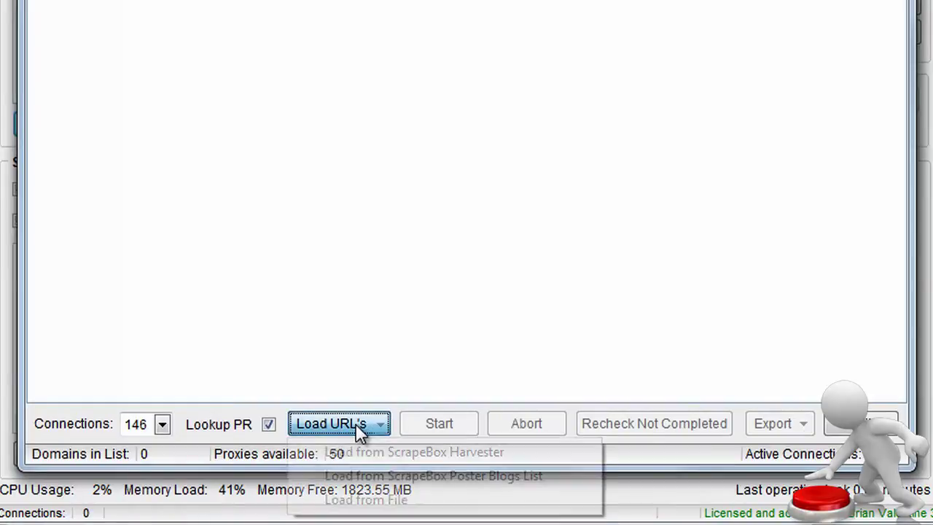
pyautogui.click(519, 457)
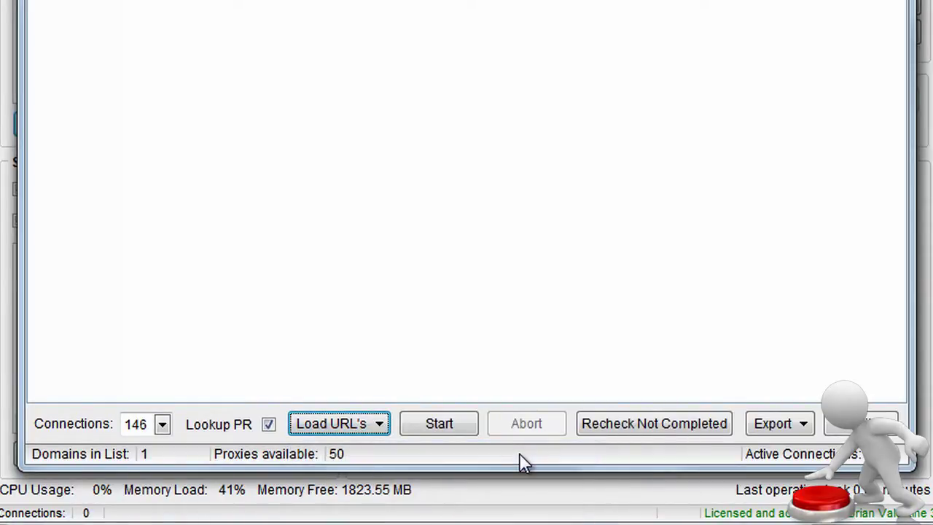
pyautogui.click(269, 425)
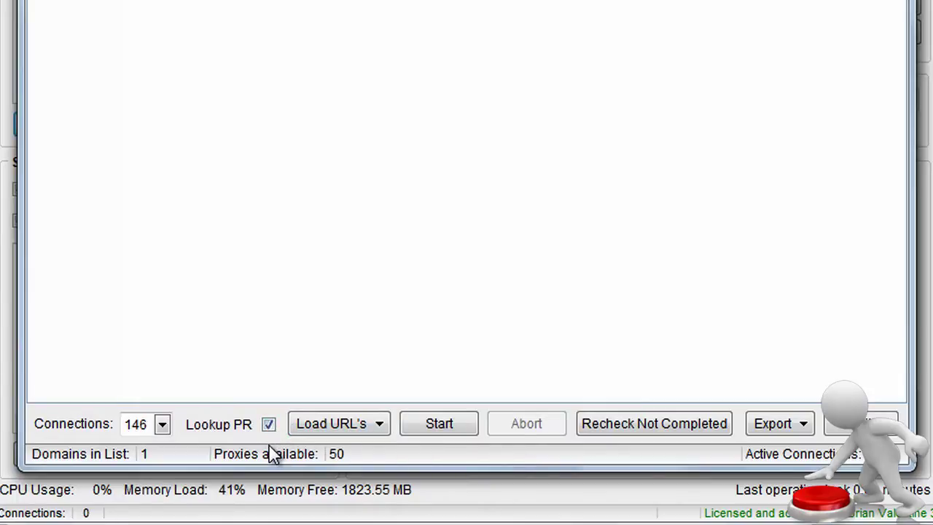
pyautogui.click(437, 430)
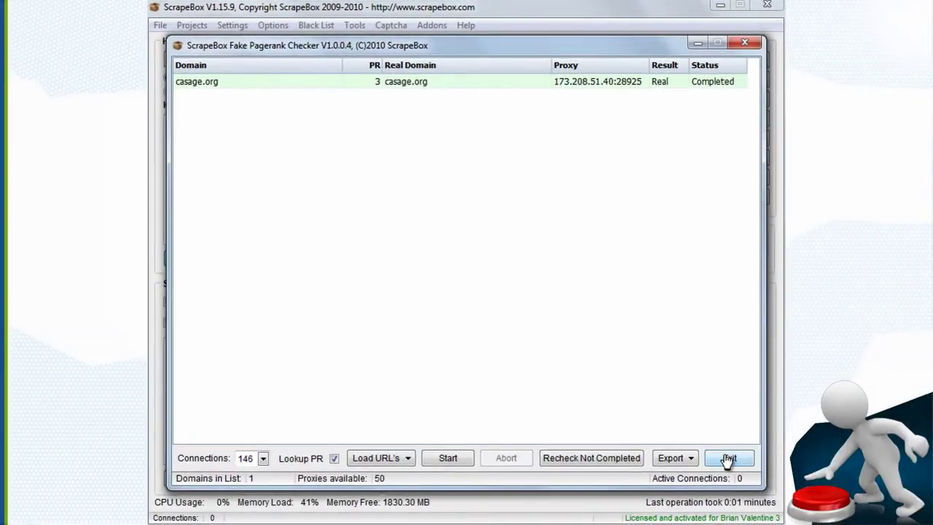
pyautogui.click(729, 458)
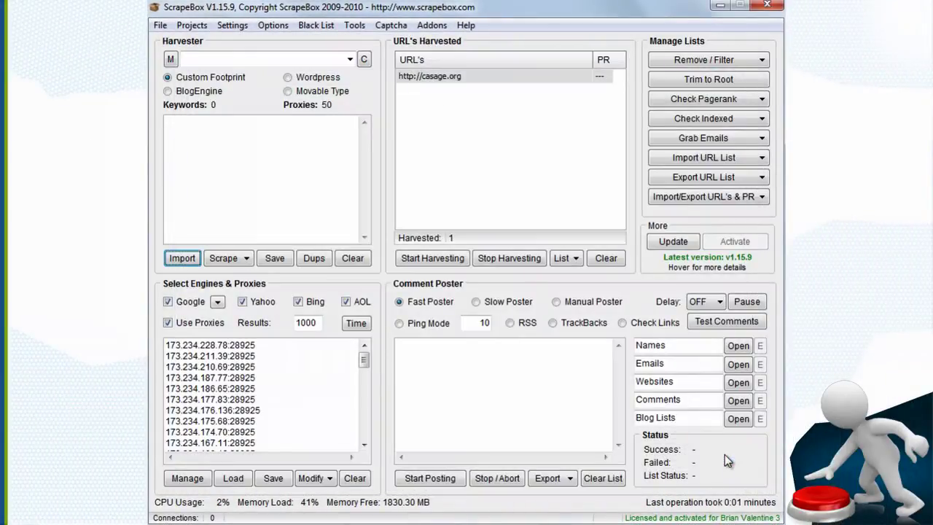
# - Look up the registration data of casage.org in the WhoIs Scraper, loading the domain from the harvester
pyautogui.click(431, 25)
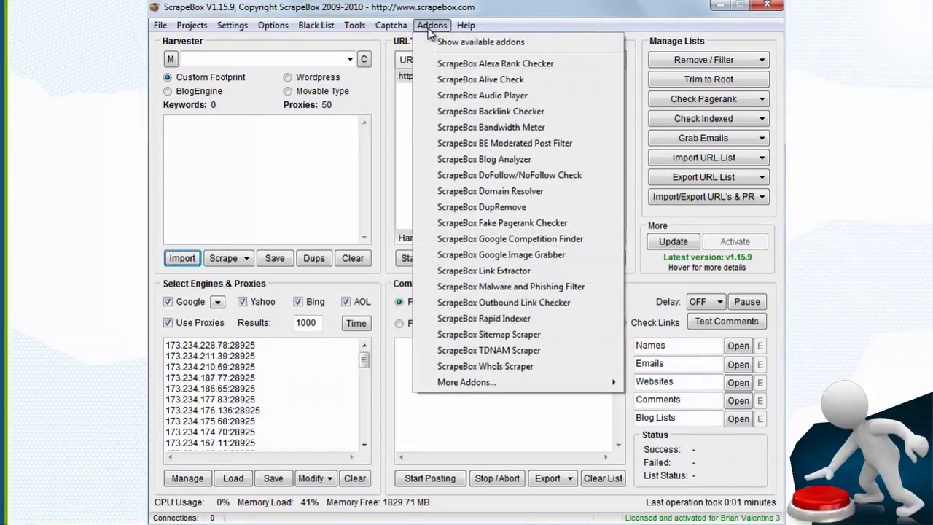
pyautogui.click(556, 367)
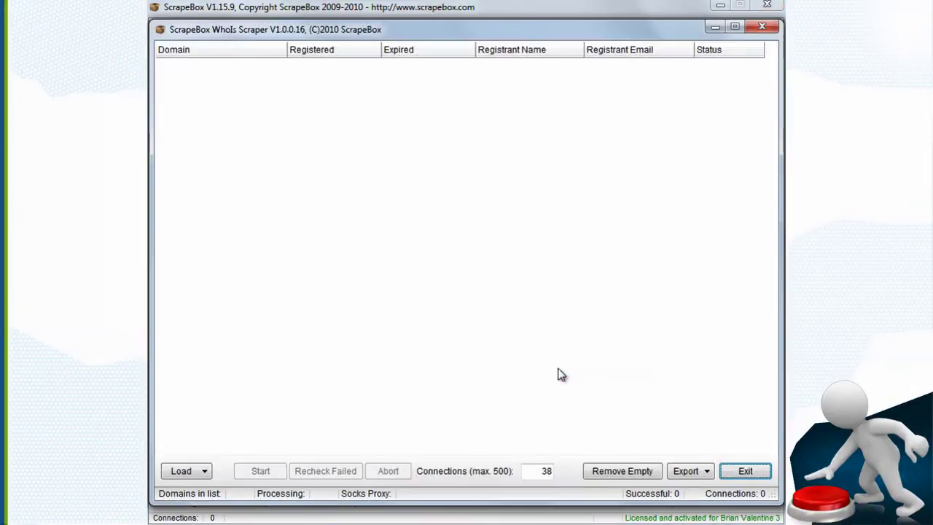
pyautogui.click(199, 472)
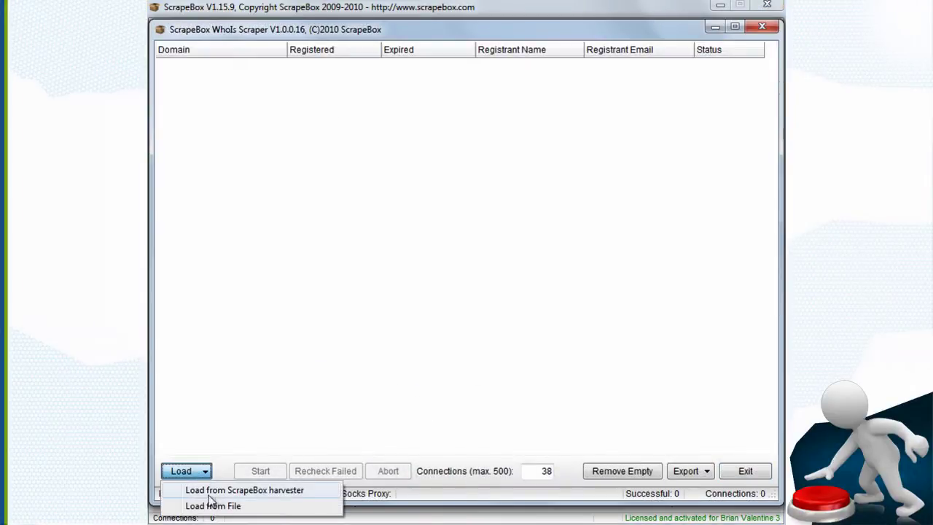
pyautogui.click(283, 491)
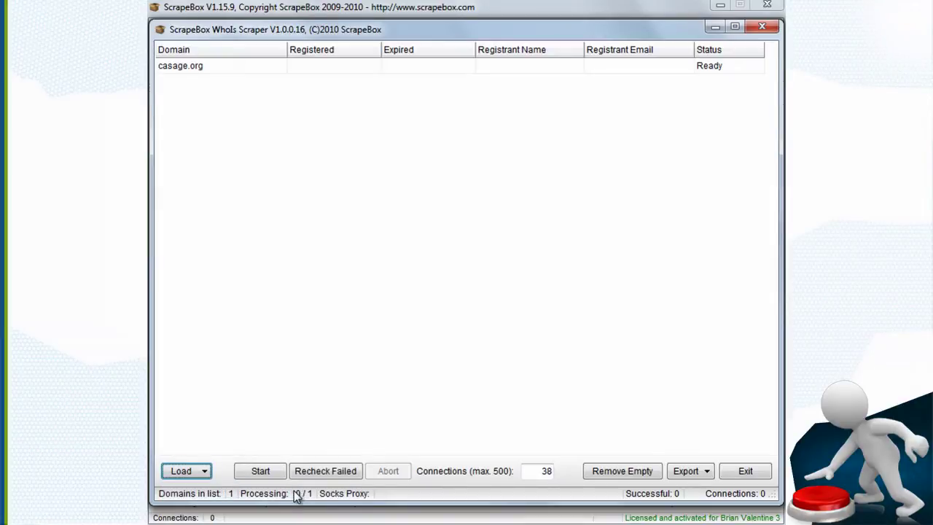
pyautogui.click(280, 475)
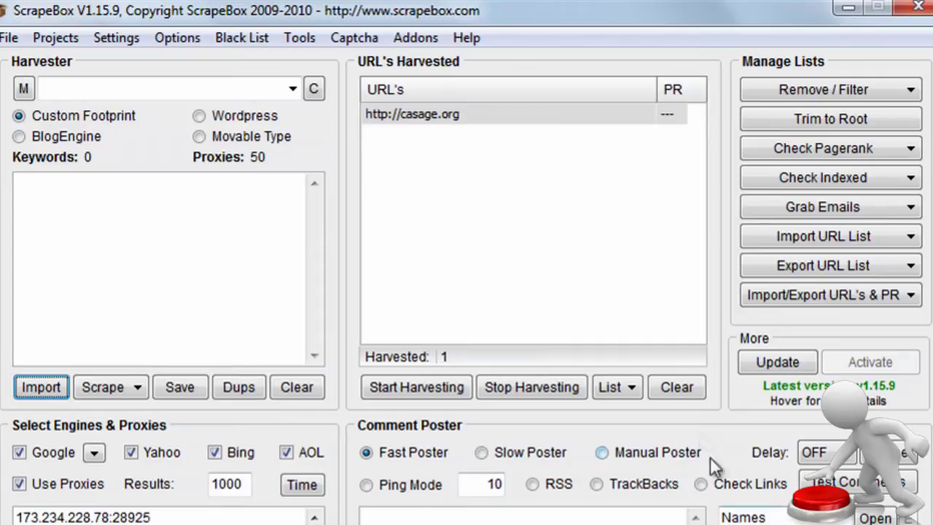
# - Check the Alexa rank of casage.org with the Alexa Rank Checker addon and exit it
pyautogui.click(427, 41)
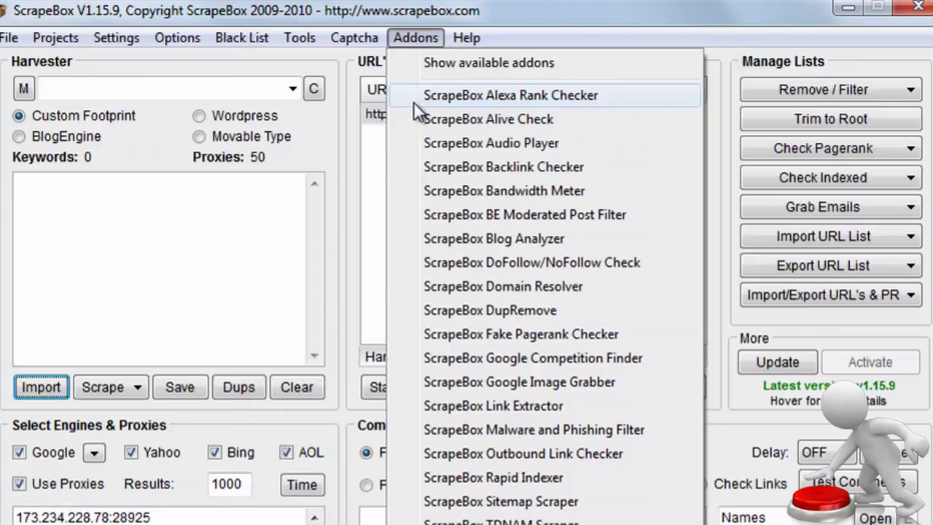
pyautogui.click(598, 95)
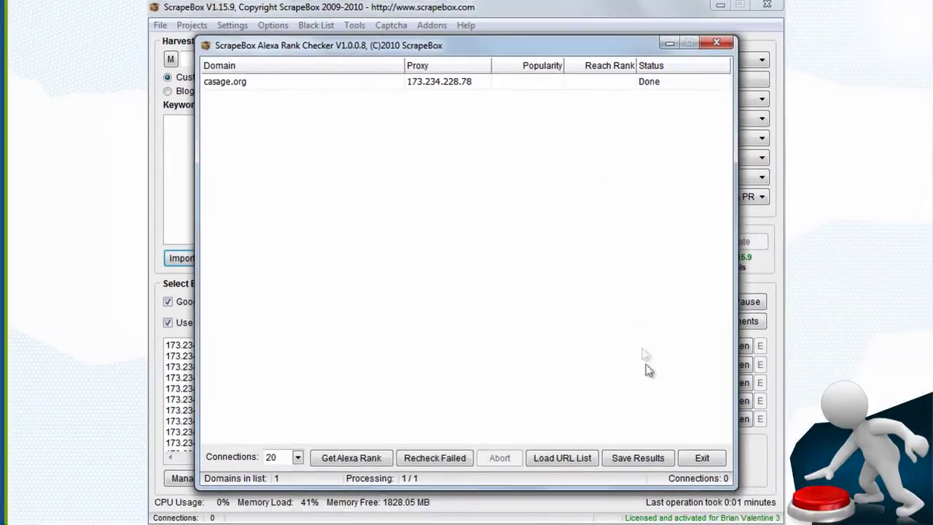
pyautogui.click(696, 459)
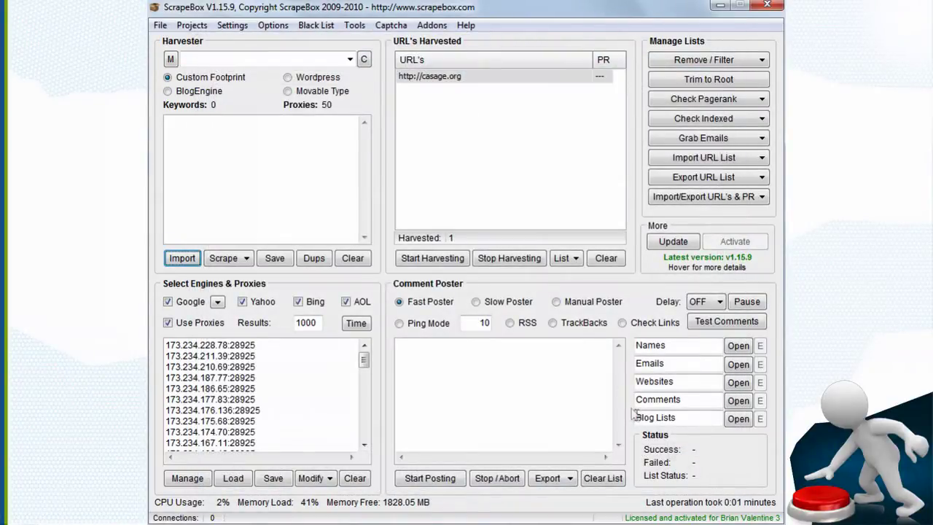
pyautogui.click(431, 25)
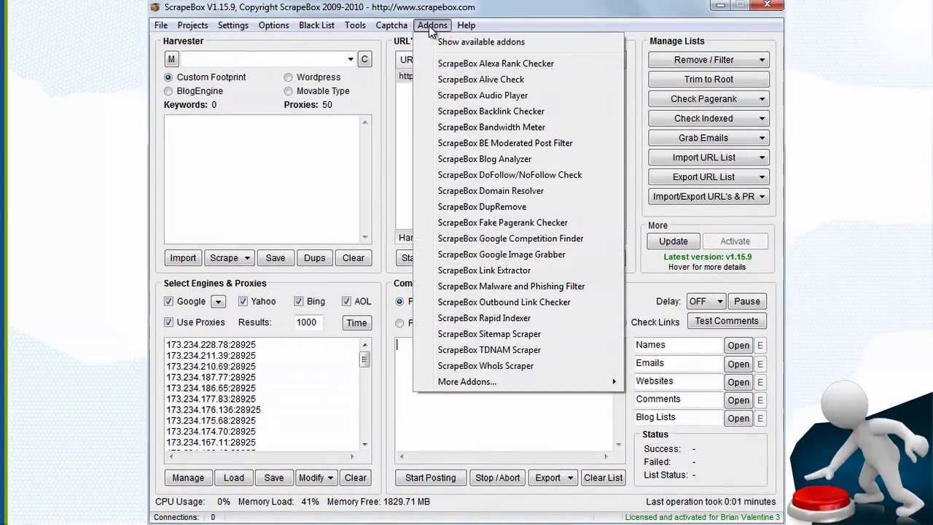
pyautogui.click(434, 113)
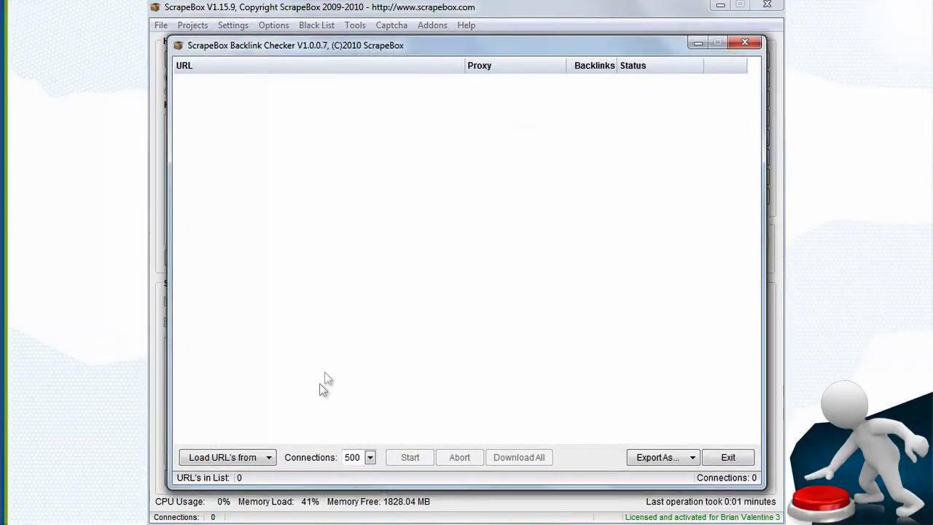
pyautogui.click(267, 457)
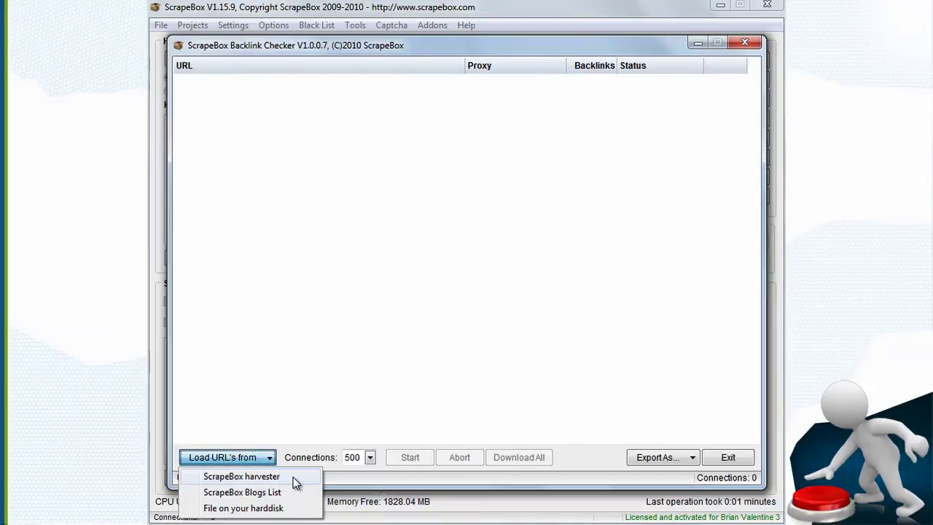
pyautogui.click(293, 477)
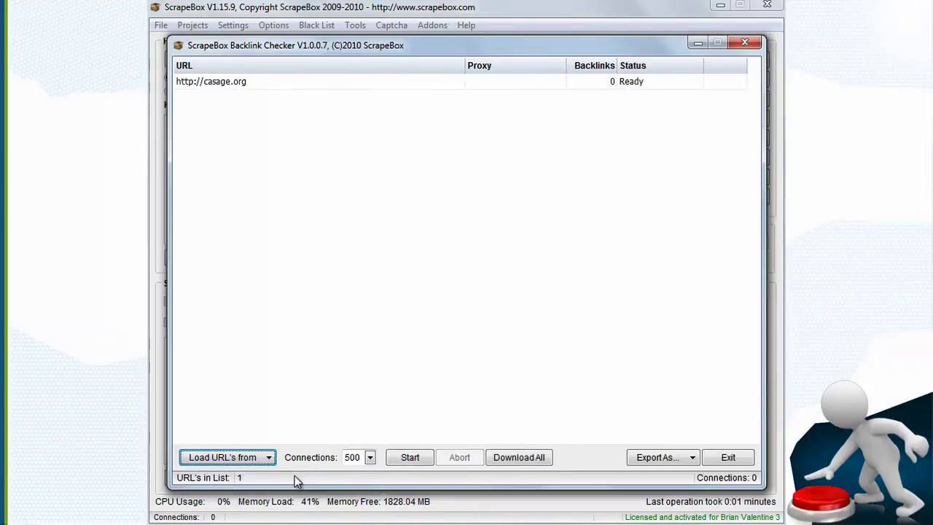
pyautogui.click(406, 461)
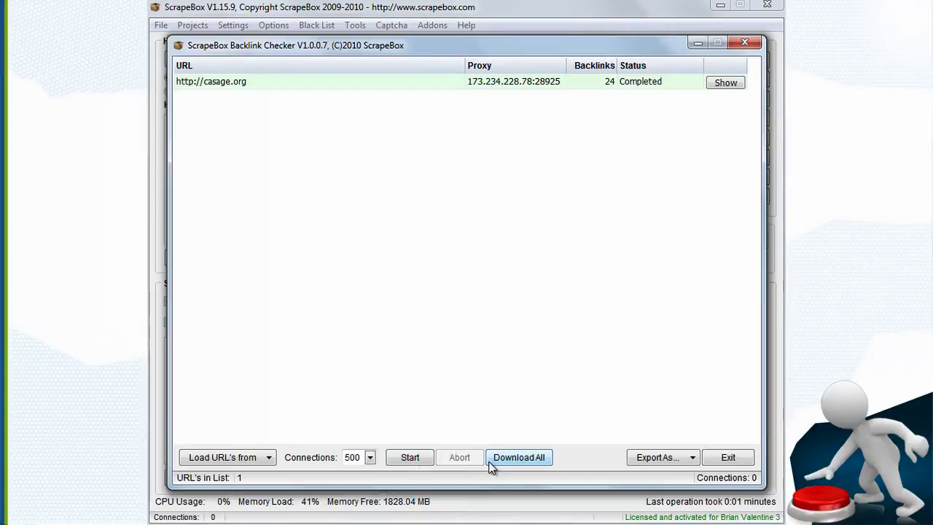
# - Download all backlinks to a text file named casage-backlinks in the Video Tutorials folder and exit the Backlink Checker
pyautogui.click(518, 457)
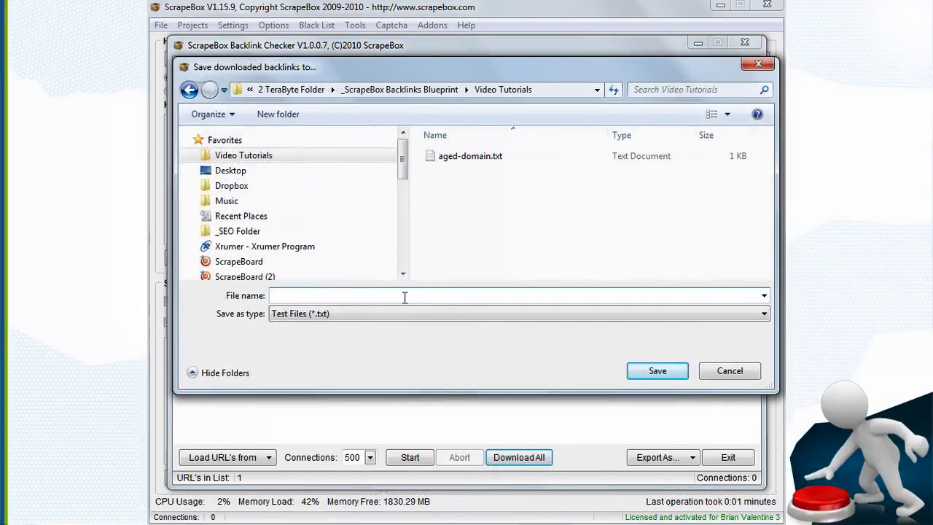
pyautogui.write('casage.org')
pyautogui.press('Return')
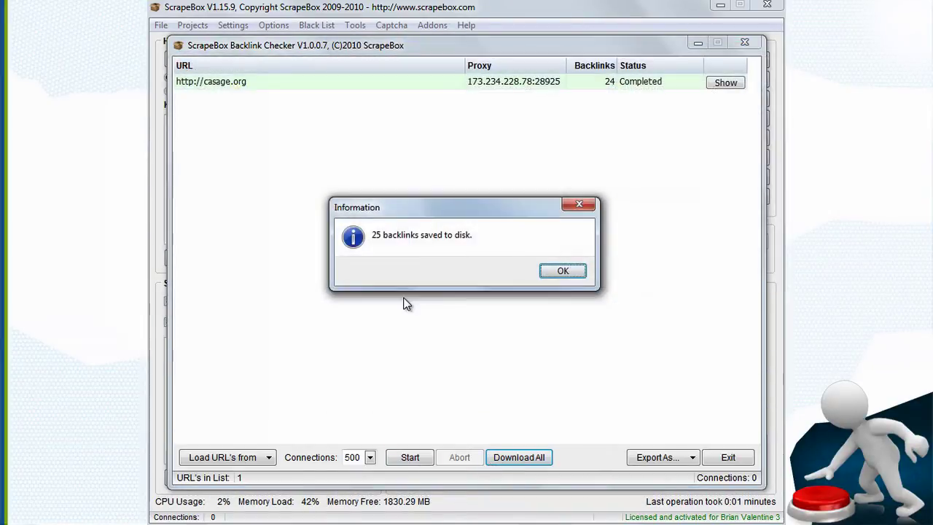
pyautogui.click(545, 271)
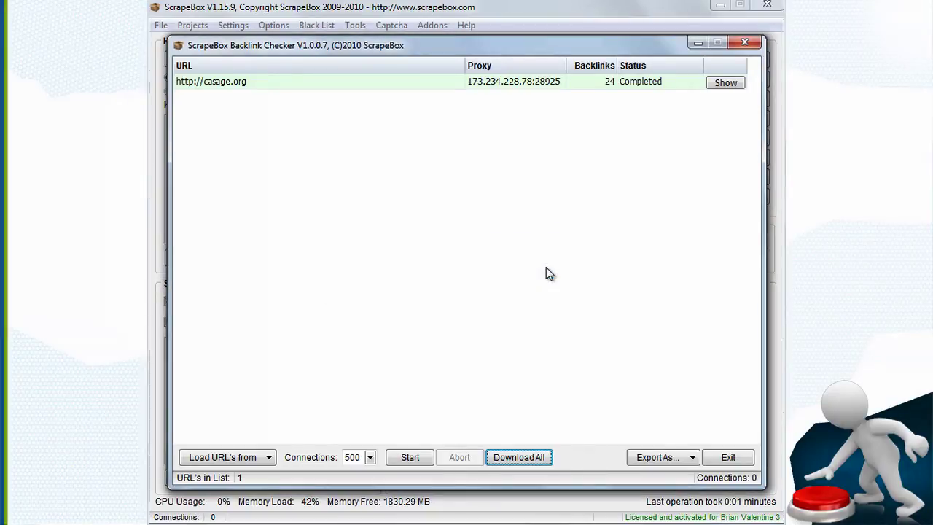
pyautogui.click(718, 459)
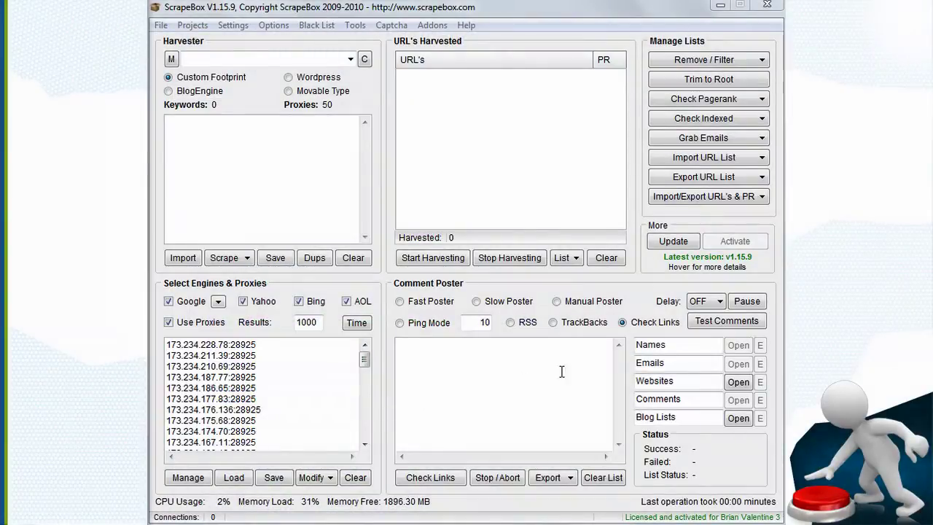
# - Set the comment poster to Check Links, loading casage-backlinks.txt as the blog list and a text file from the Comment Poster folder as the websites list
pyautogui.click(622, 323)
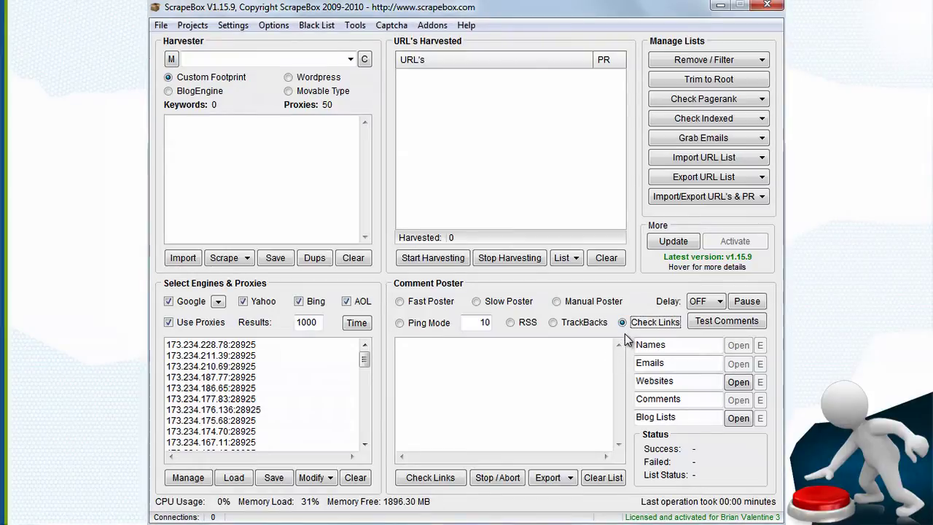
pyautogui.click(732, 422)
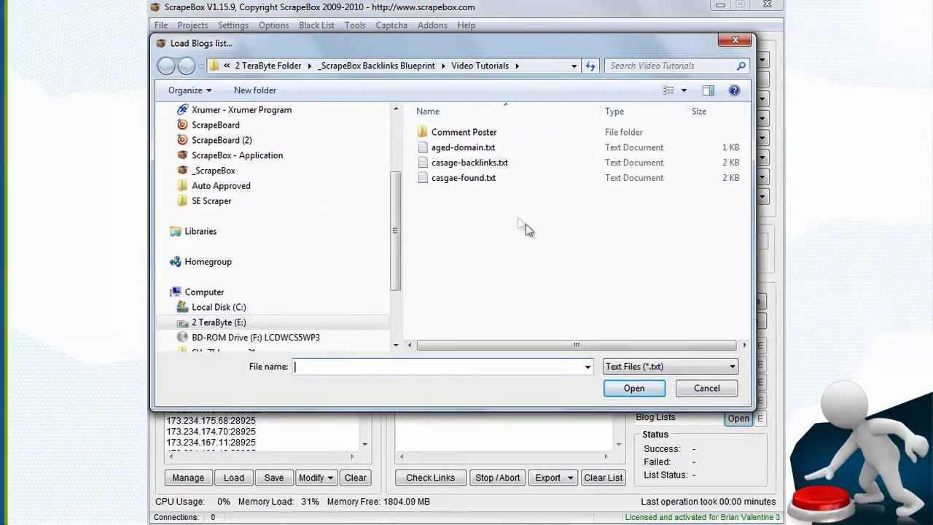
pyautogui.doubleClick(443, 165)
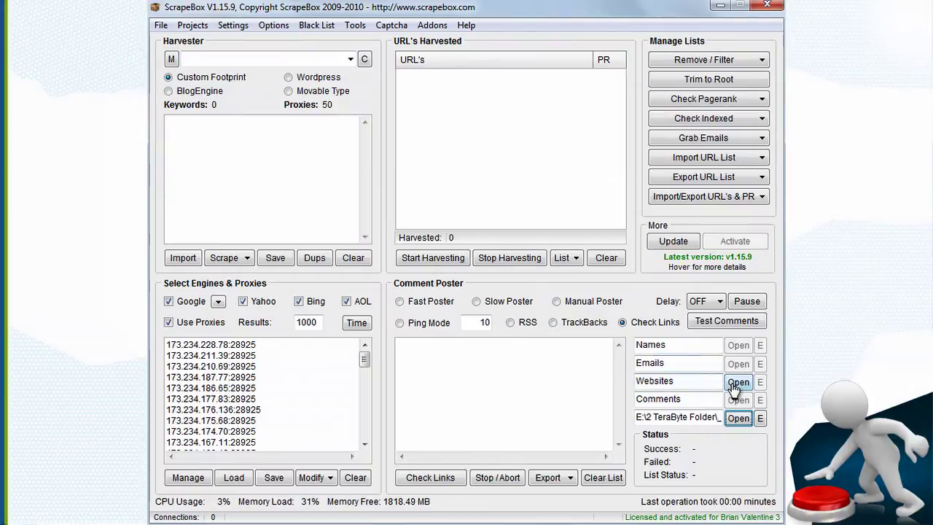
pyautogui.click(737, 382)
pyautogui.doubleClick(460, 191)
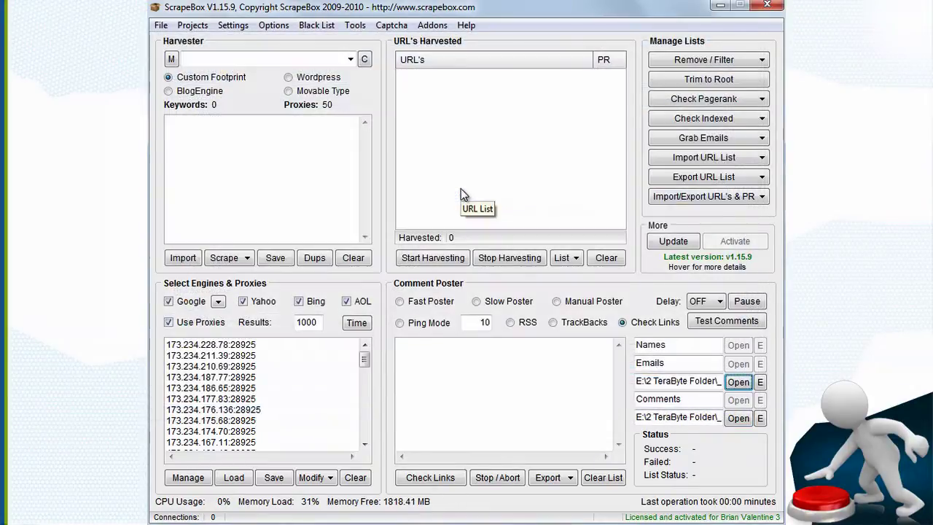
# - Replace the websites list's contents with casage.org, apply the change, and open the Link Checker
pyautogui.click(759, 382)
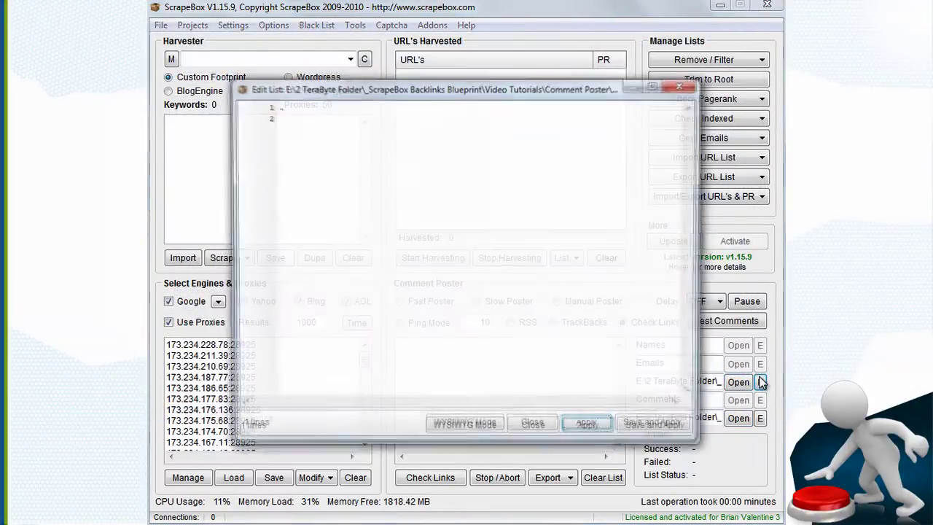
pyautogui.click(396, 156)
pyautogui.hotkey('ctrl', 'a')
pyautogui.write('casage.org')
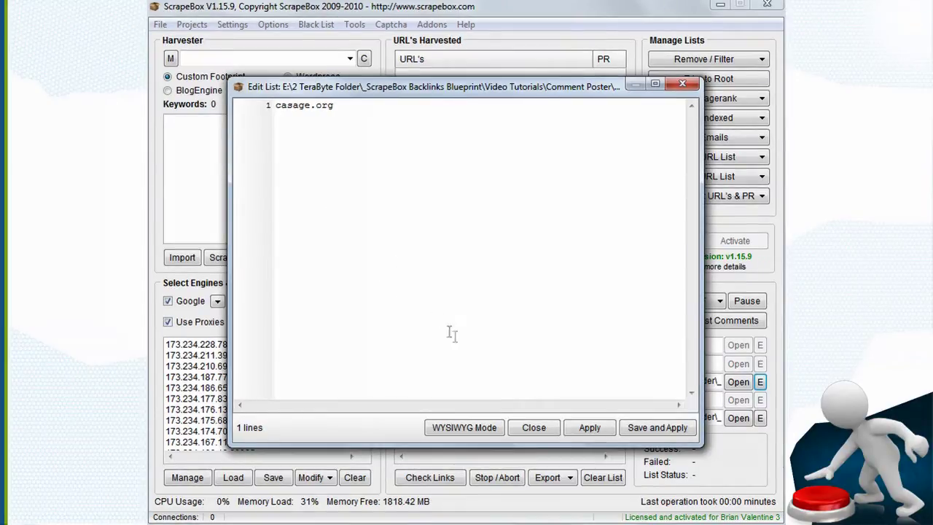
pyautogui.click(587, 427)
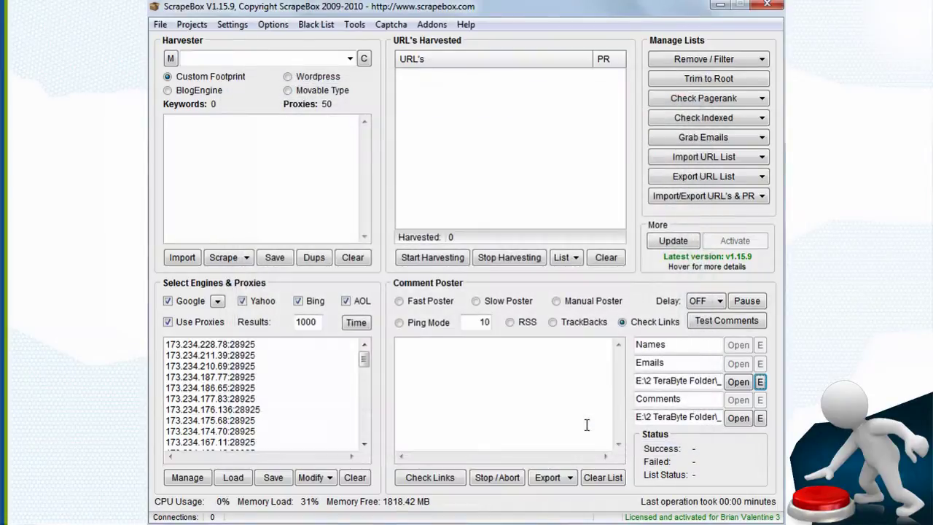
pyautogui.click(451, 477)
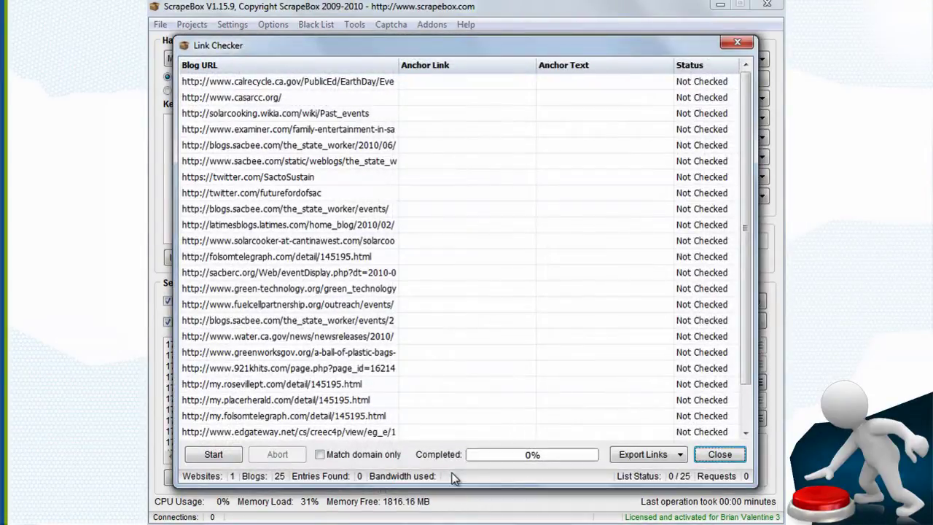
# - Check the listed blog URLs for links to the domain, try to export the found links, and exit the Link Checker
pyautogui.click(228, 459)
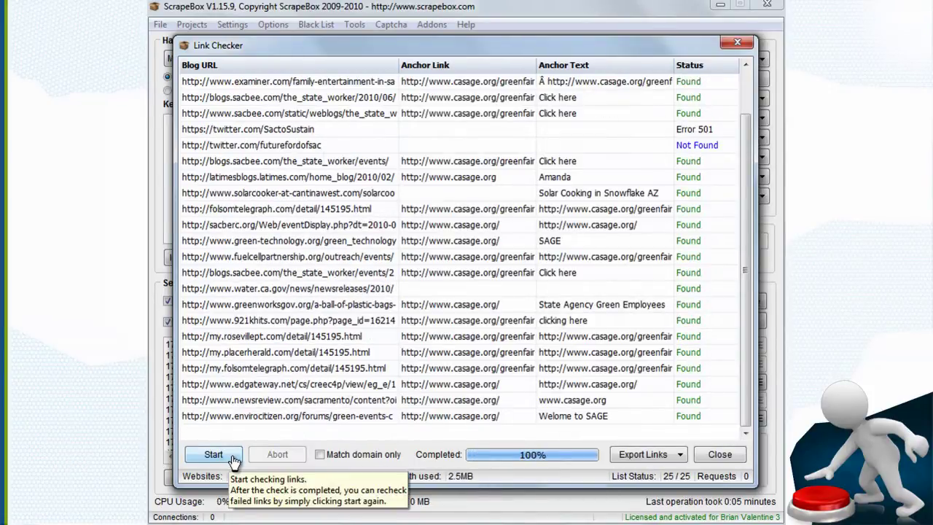
pyautogui.click(624, 458)
pyautogui.click(643, 475)
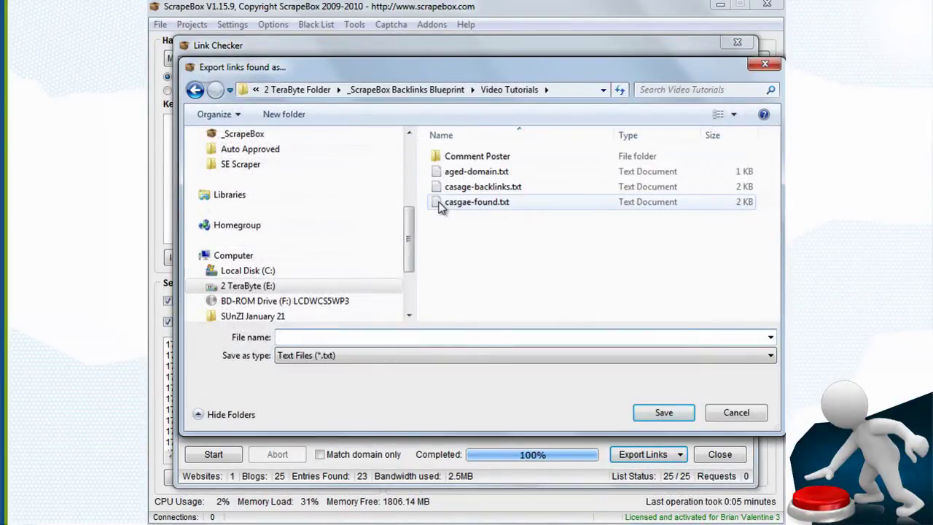
pyautogui.press('Escape')
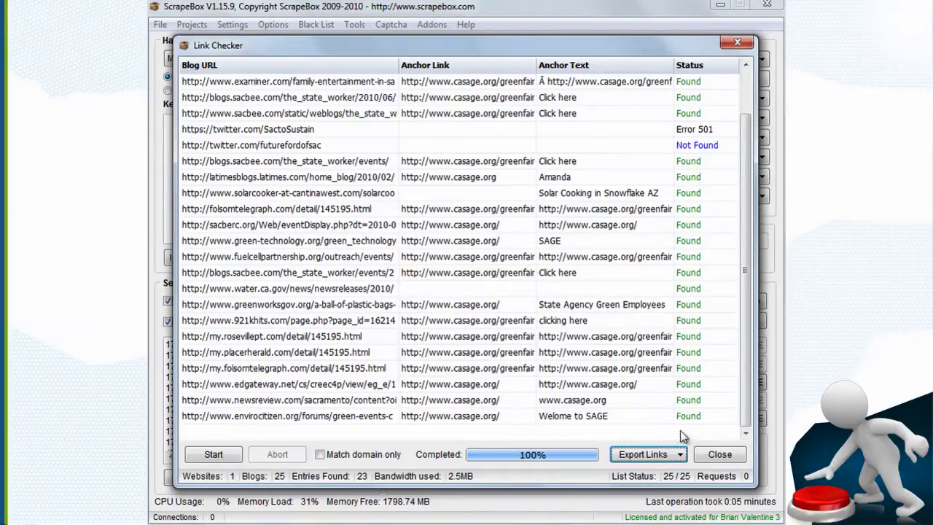
pyautogui.click(711, 454)
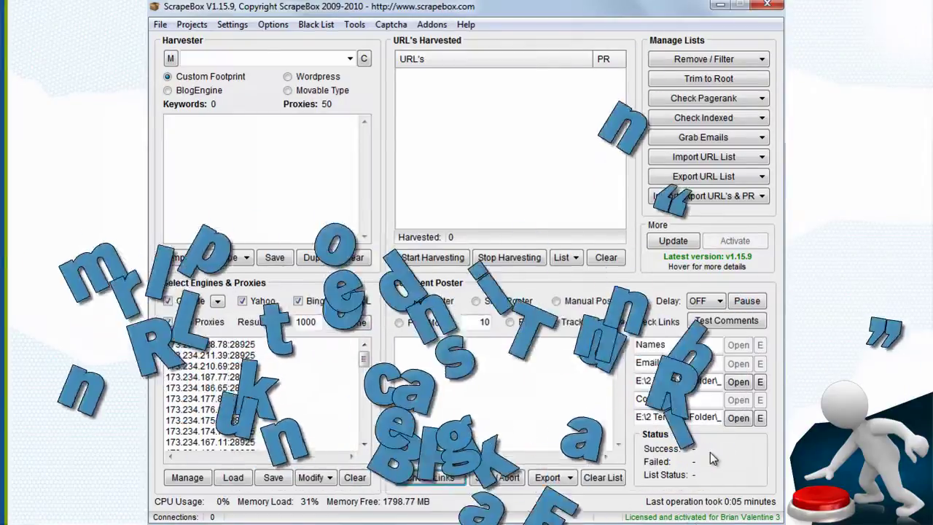
# - Import casgae-found.txt from the Video Tutorials folder as the harvested URL list, replacing the current list
pyautogui.click(667, 157)
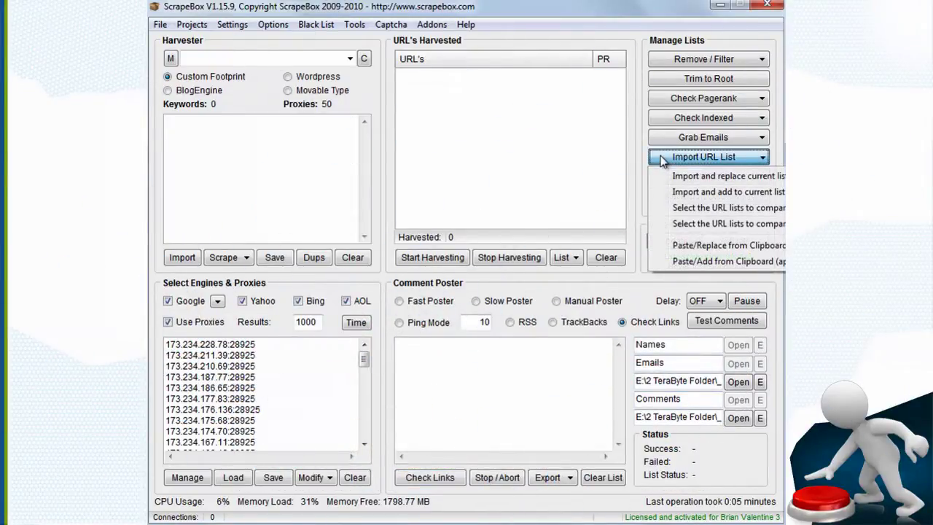
pyautogui.click(672, 179)
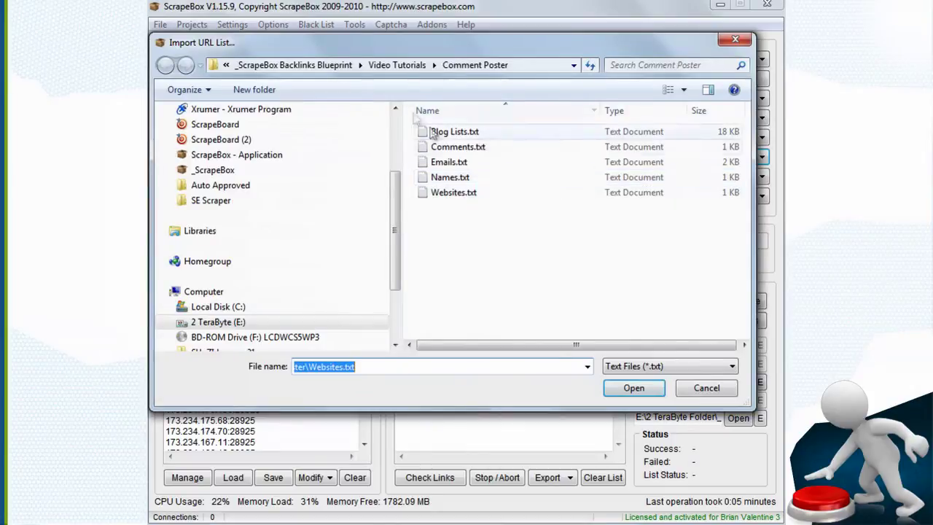
pyautogui.click(393, 65)
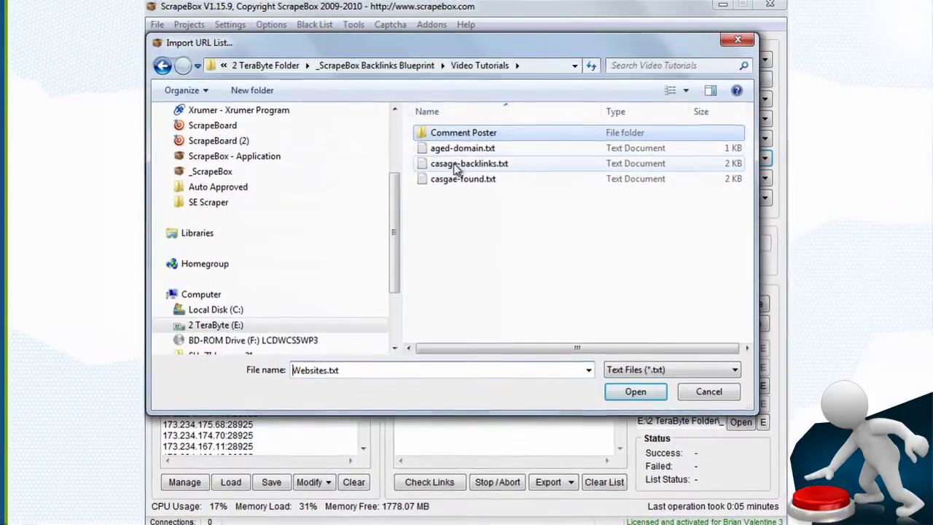
pyautogui.click(459, 176)
pyautogui.doubleClick(458, 180)
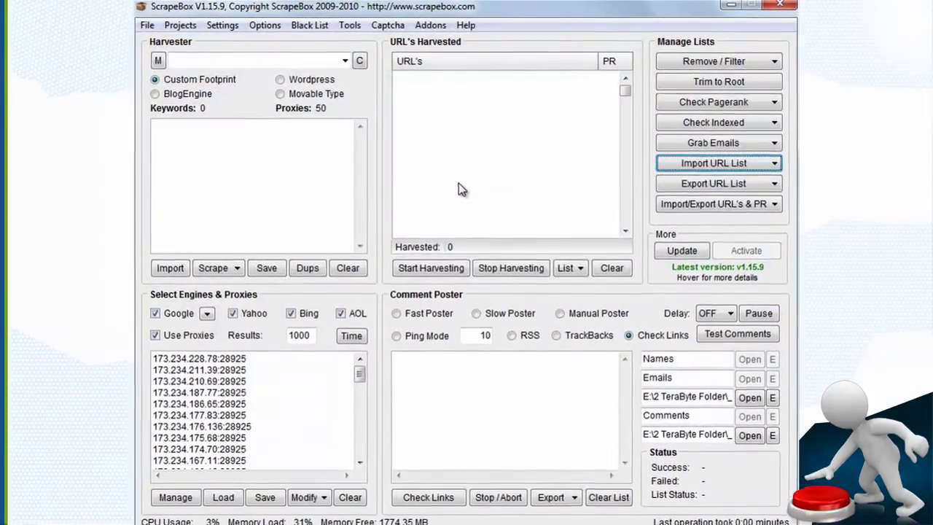
# - Get the URL PageRank of the imported backlinks and sort the list by PR from highest to lowest
pyautogui.click(674, 104)
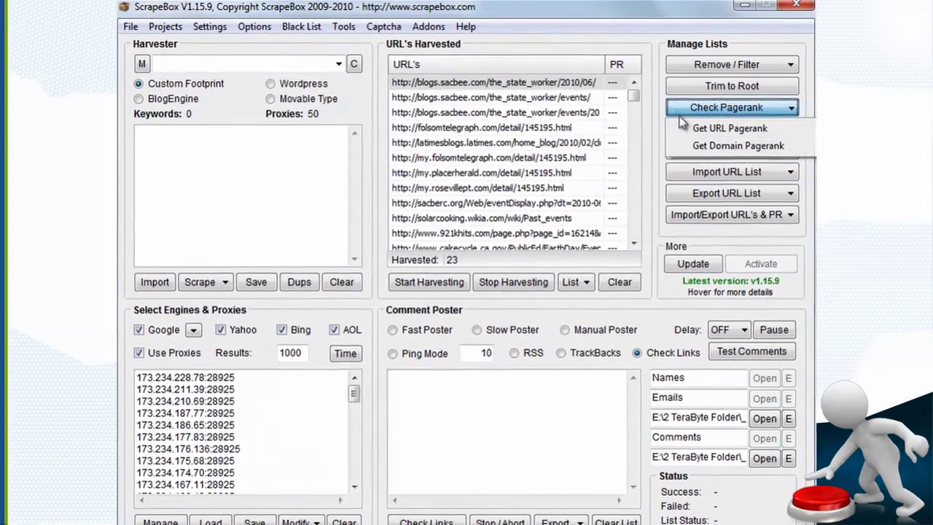
pyautogui.click(696, 119)
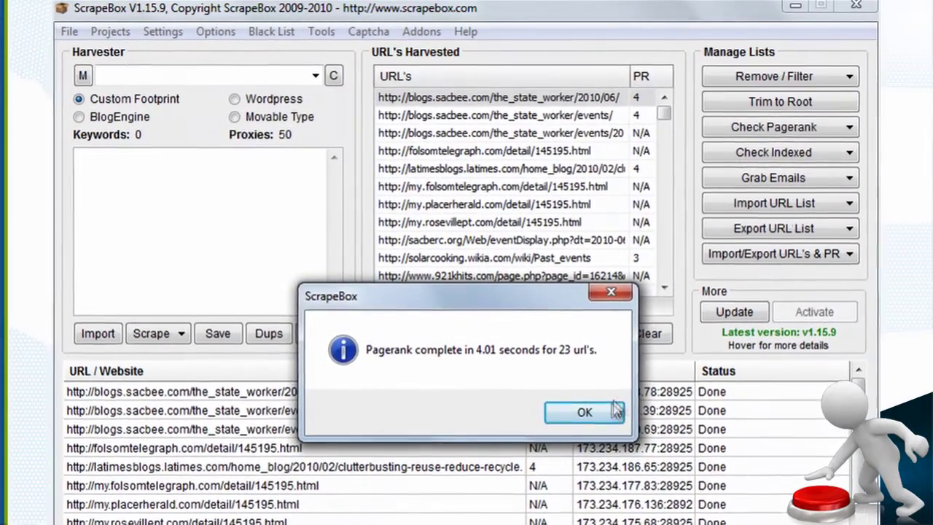
pyautogui.click(583, 399)
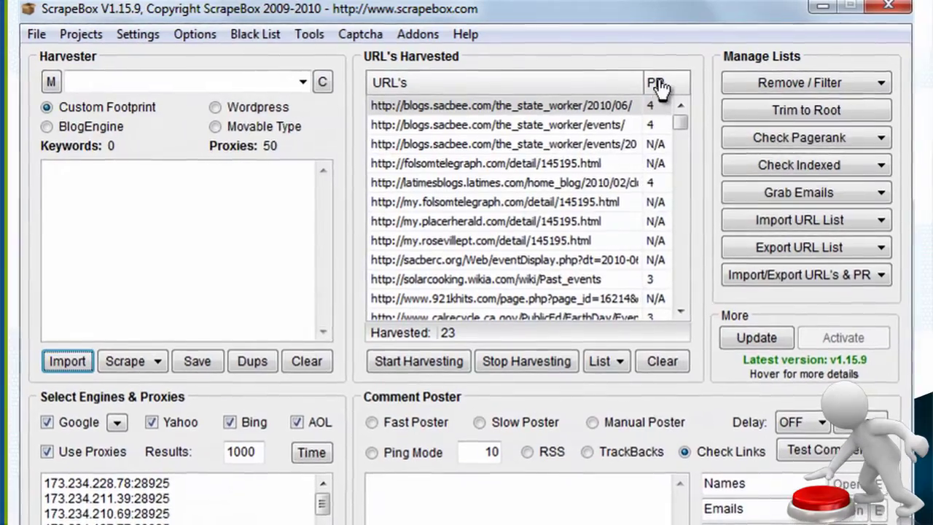
pyautogui.click(651, 81)
pyautogui.click(651, 81)
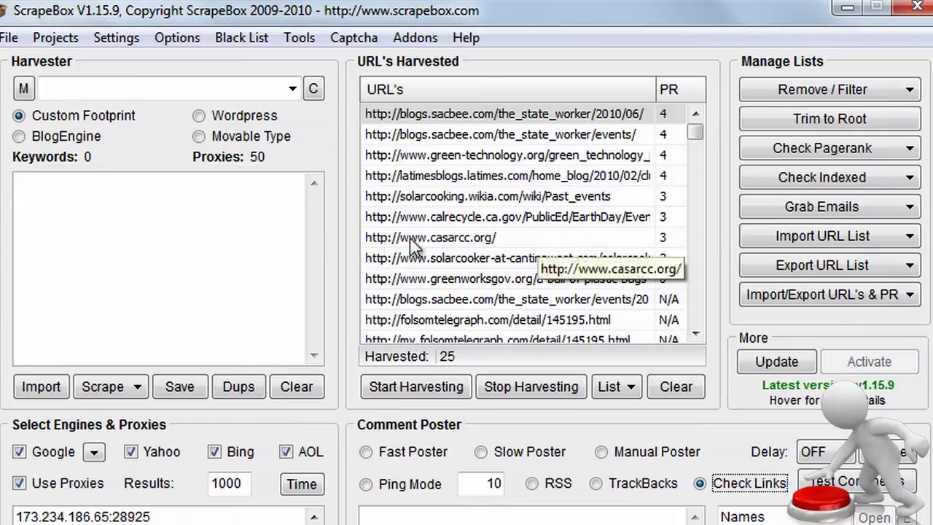
# - Enter site:casage.org as the harvester keyword and clear the harvested URL list
pyautogui.click(193, 238)
pyautogui.write('si')
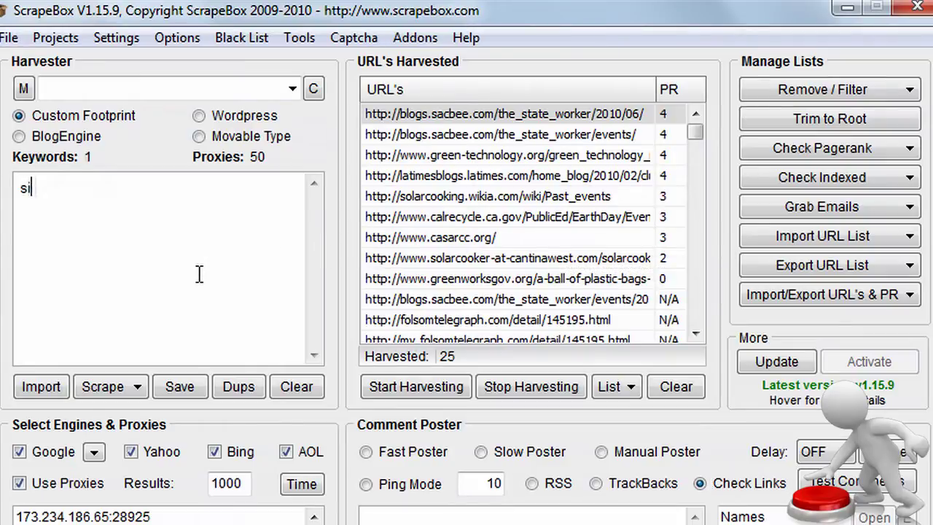
pyautogui.write('te:casage.org')
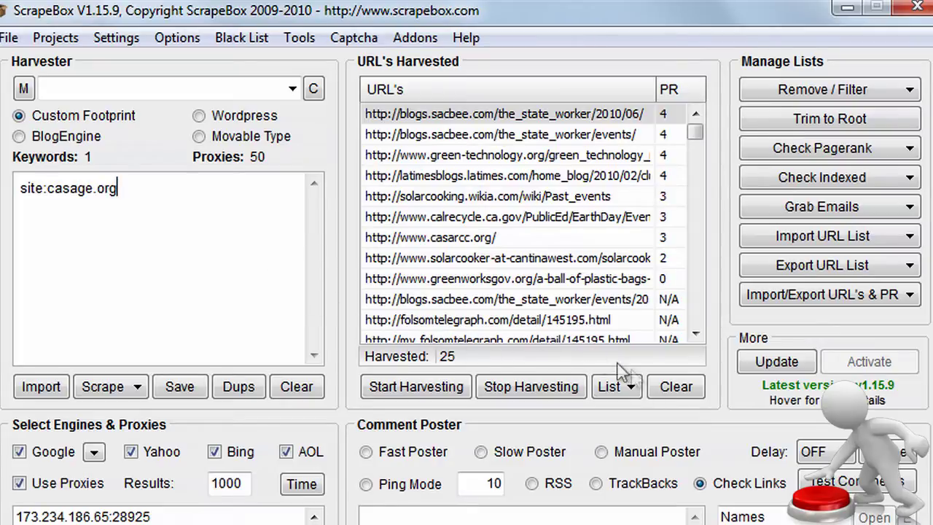
pyautogui.click(660, 384)
pyautogui.click(514, 479)
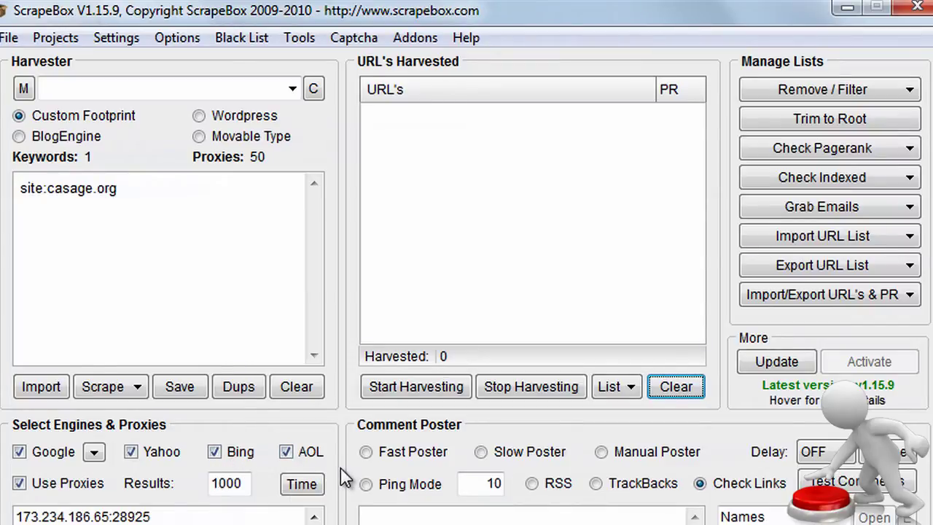
# - Harvest the indexed pages for site:casage.org with up to 1000 results and dismiss the keyword statistics
pyautogui.moveTo(246, 485); pyautogui.dragTo(187, 490)
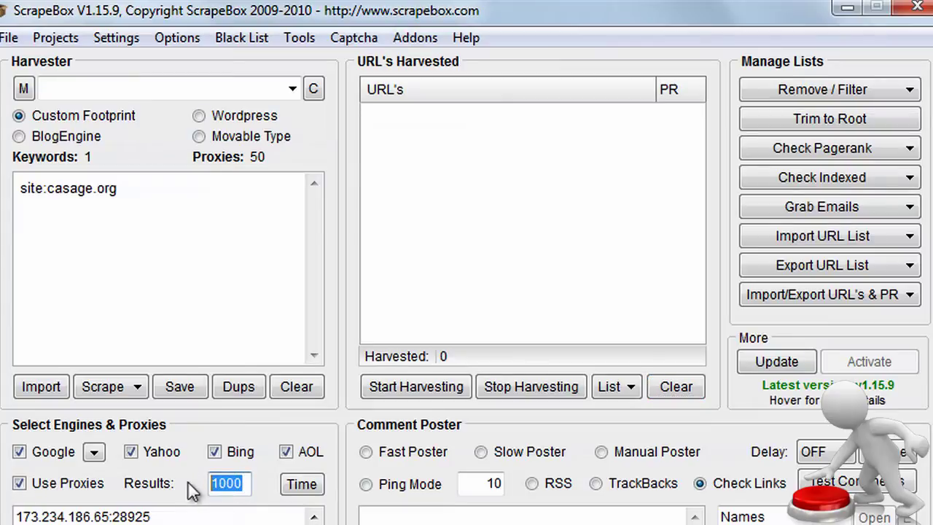
pyautogui.click(247, 484)
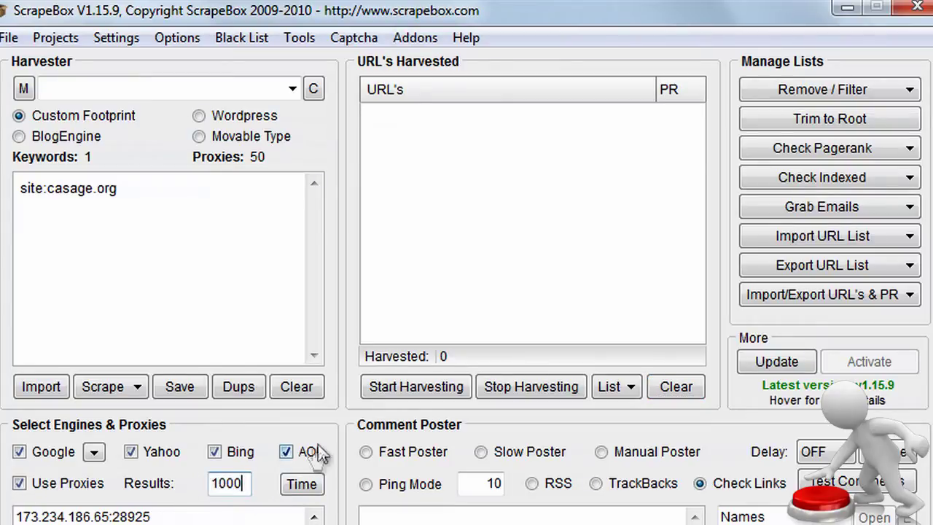
pyautogui.click(389, 387)
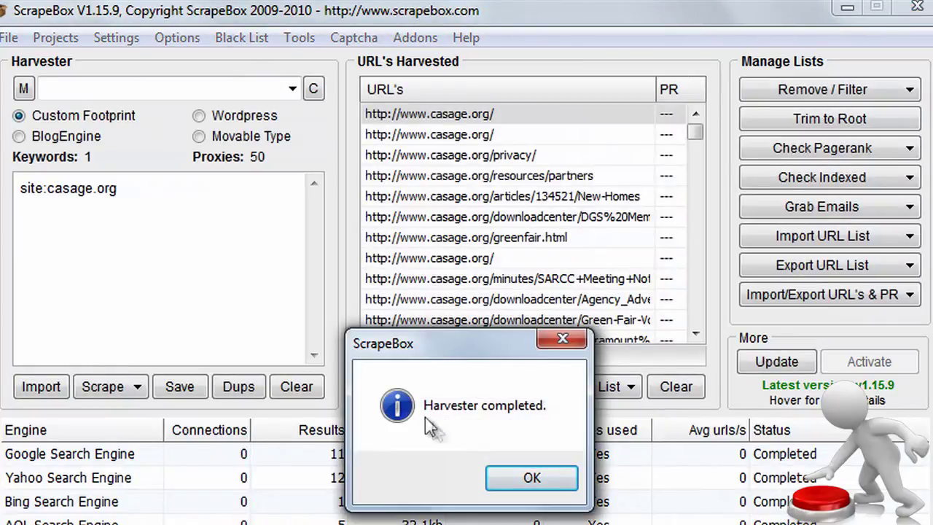
pyautogui.click(531, 478)
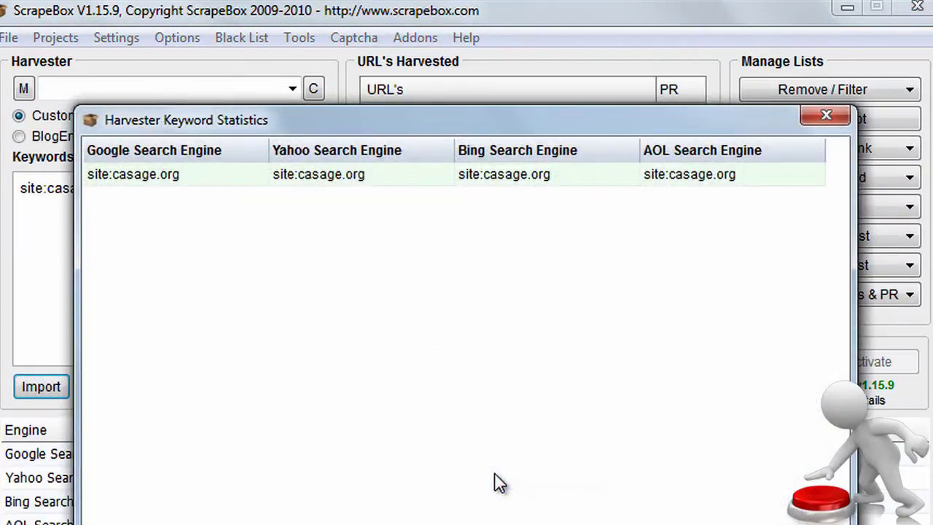
pyautogui.hotkey('alt', 'F4')
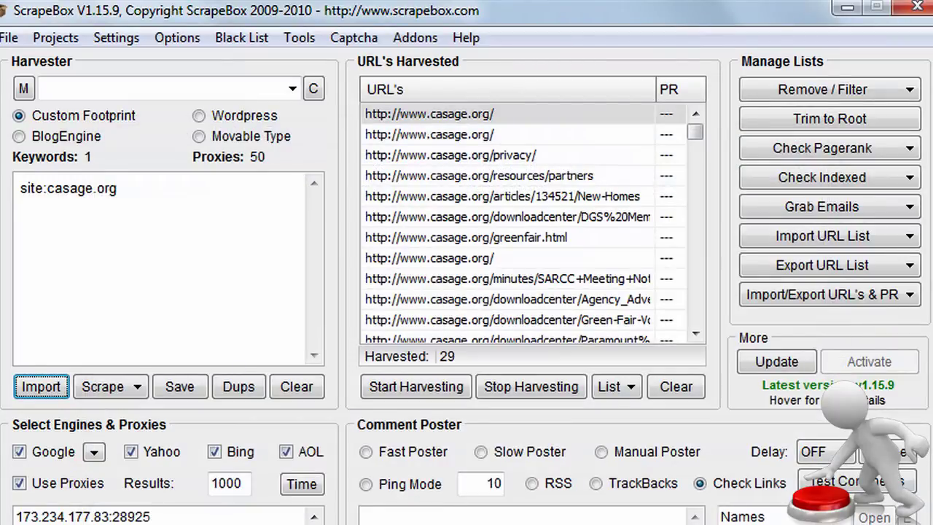
# - Remove the duplicate URLs from the harvested casage.org pages
pyautogui.click(771, 92)
pyautogui.click(775, 115)
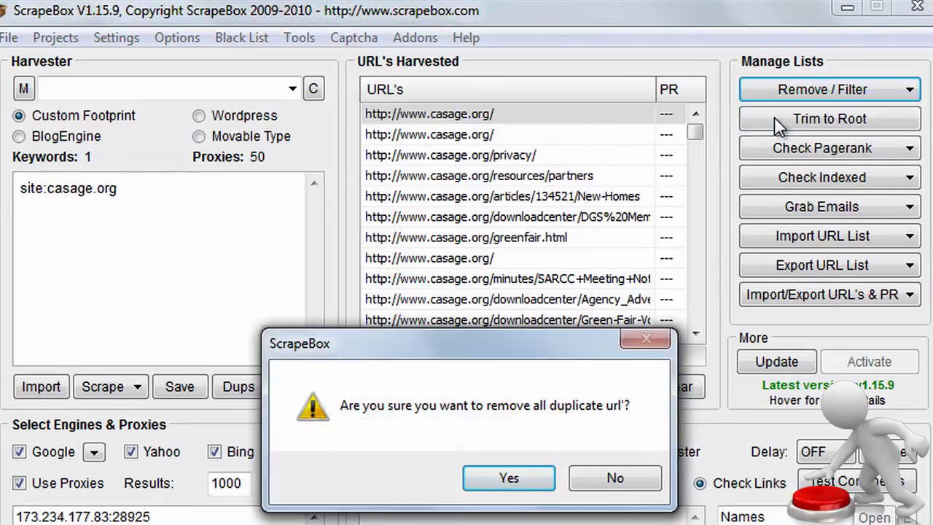
pyautogui.click(524, 475)
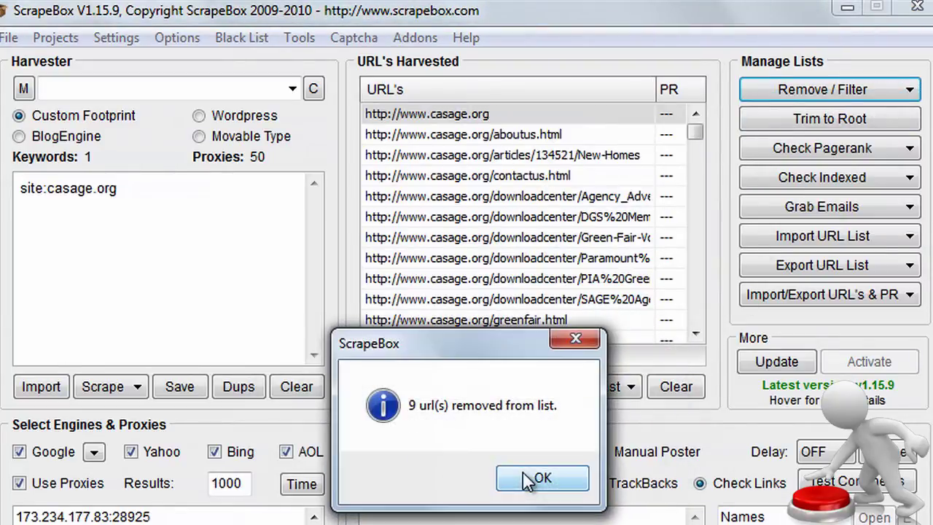
pyautogui.click(539, 478)
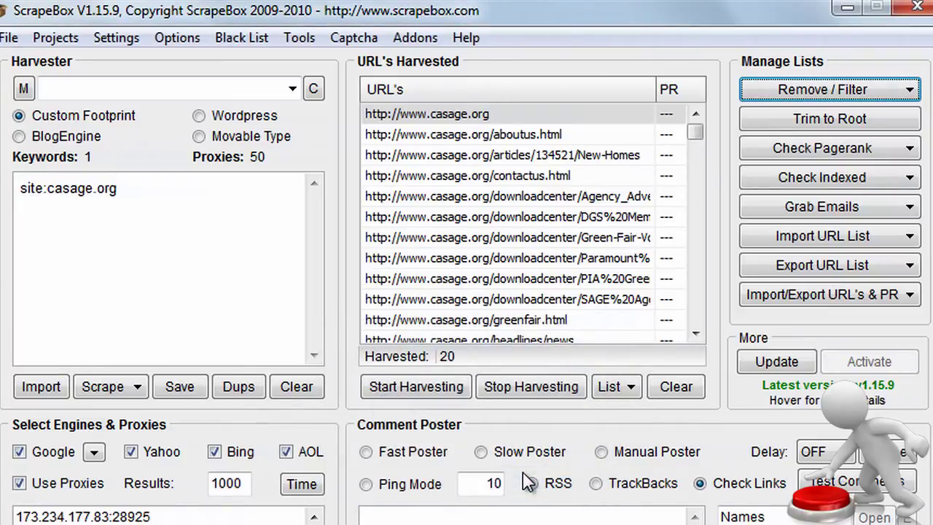
# - Get the URL PageRank of the harvested casage.org pages and sort them by PR from highest to lowest
pyautogui.click(747, 151)
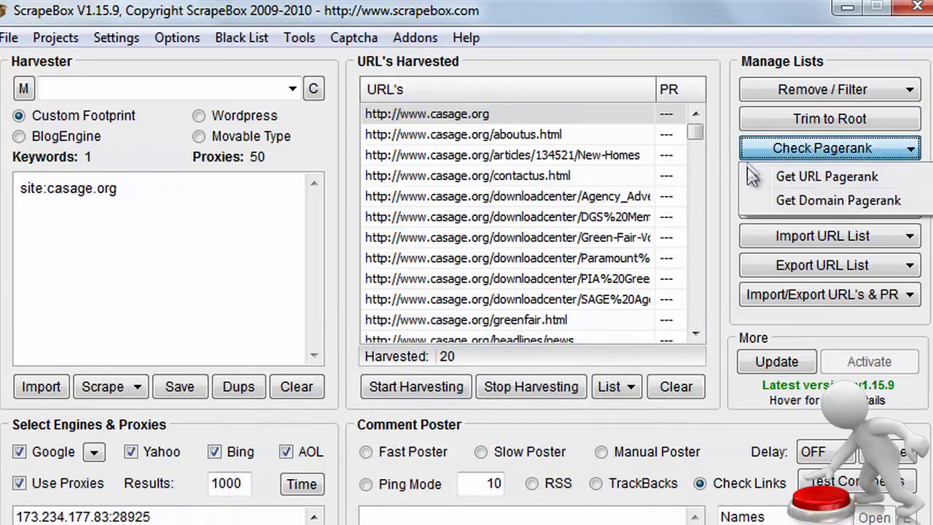
pyautogui.click(894, 185)
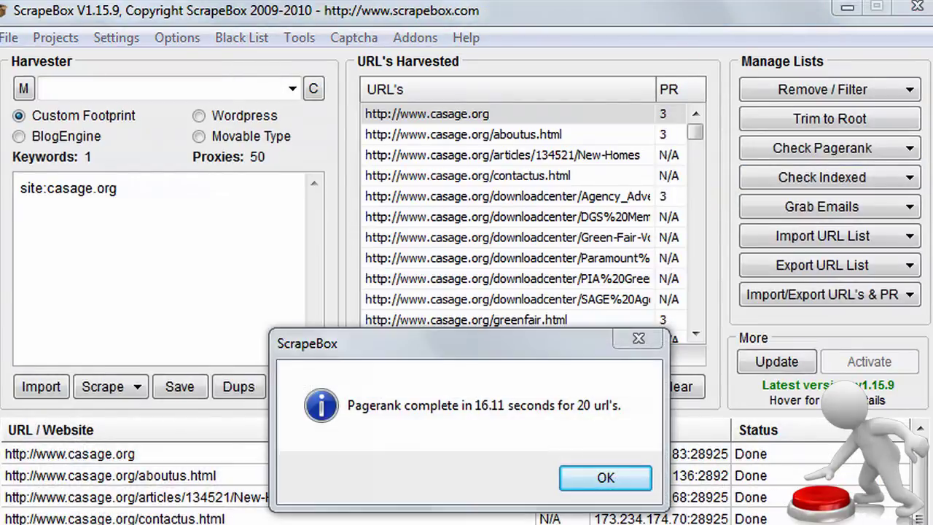
pyautogui.click(576, 478)
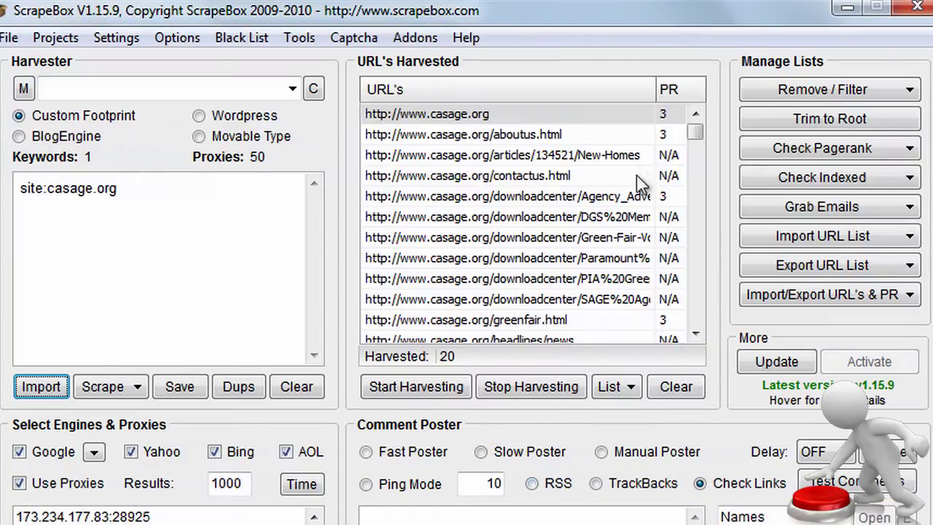
pyautogui.click(669, 90)
pyautogui.click(676, 96)
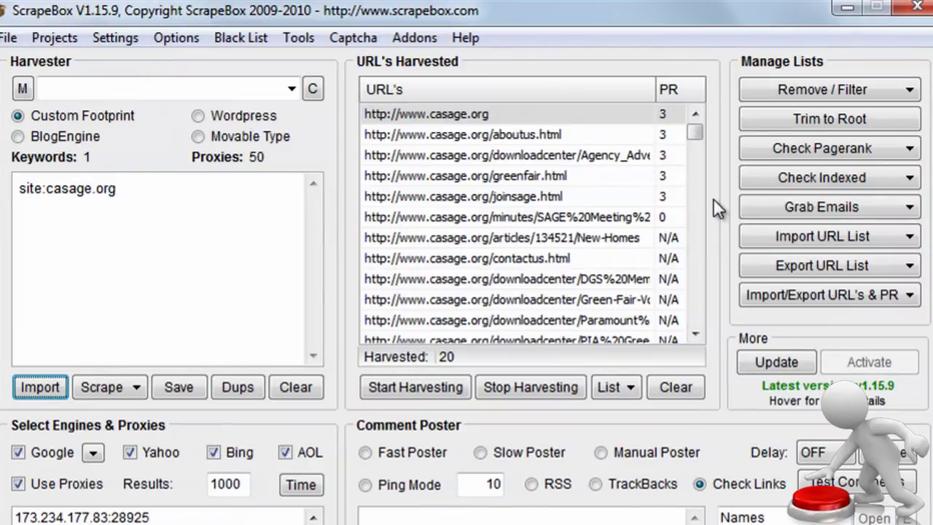
pyautogui.click(210, 204)
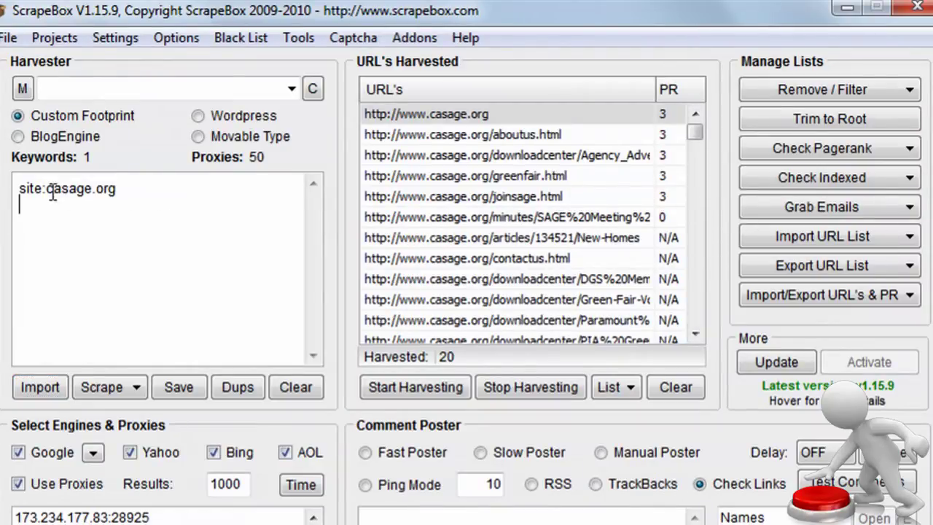
pyautogui.moveTo(48, 190); pyautogui.dragTo(124, 188)
pyautogui.click(187, 202)
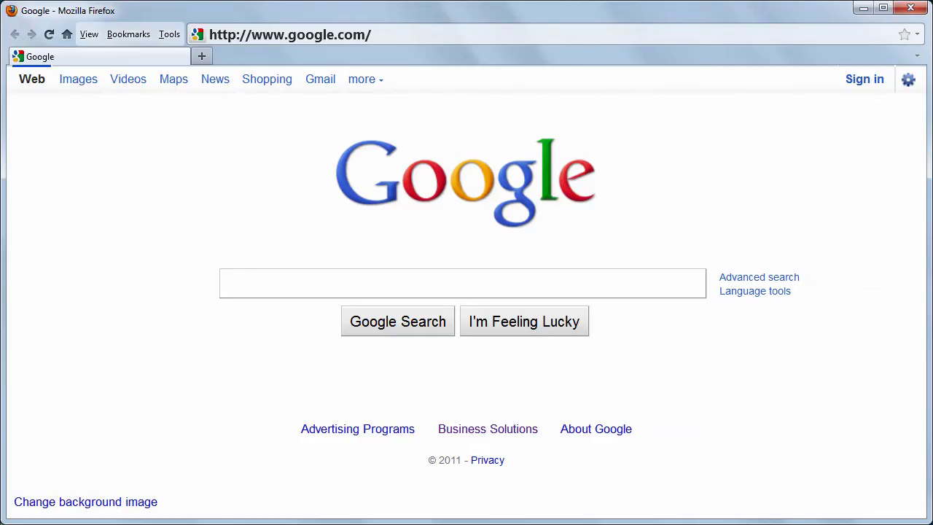
# - In Firefox, open whois.domaintools.com and look up the WHOIS record for casage.org
pyautogui.click(269, 35)
pyautogui.write('whoi')
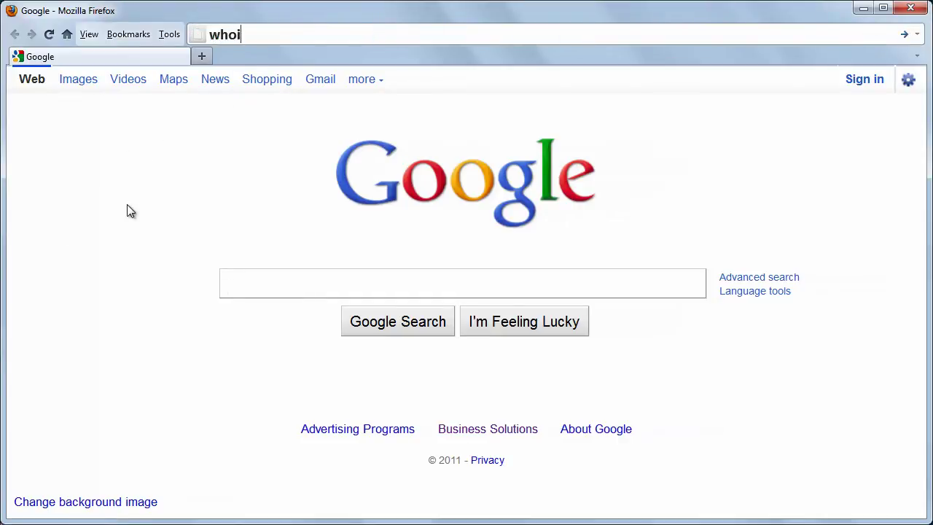
pyautogui.write('s.domaintools.com')
pyautogui.press('Return')
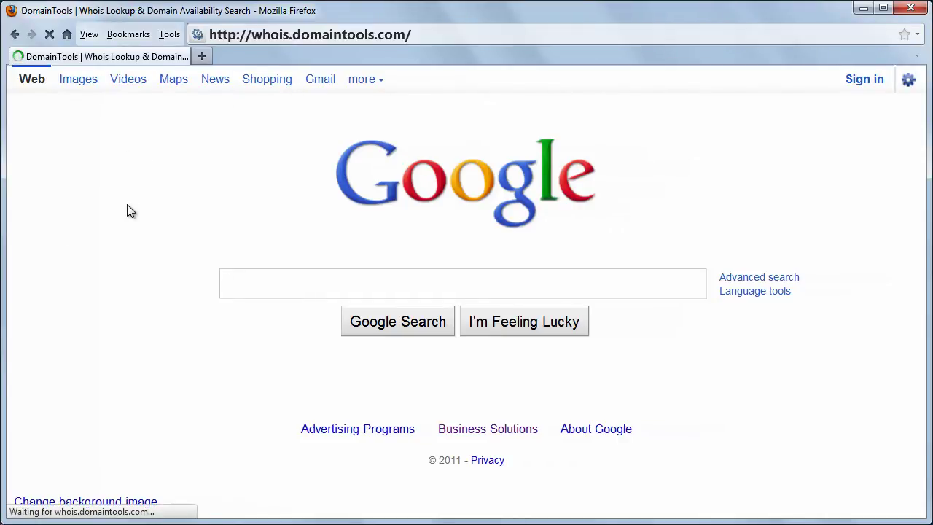
pyautogui.click(148, 253)
pyautogui.write('casage.org')
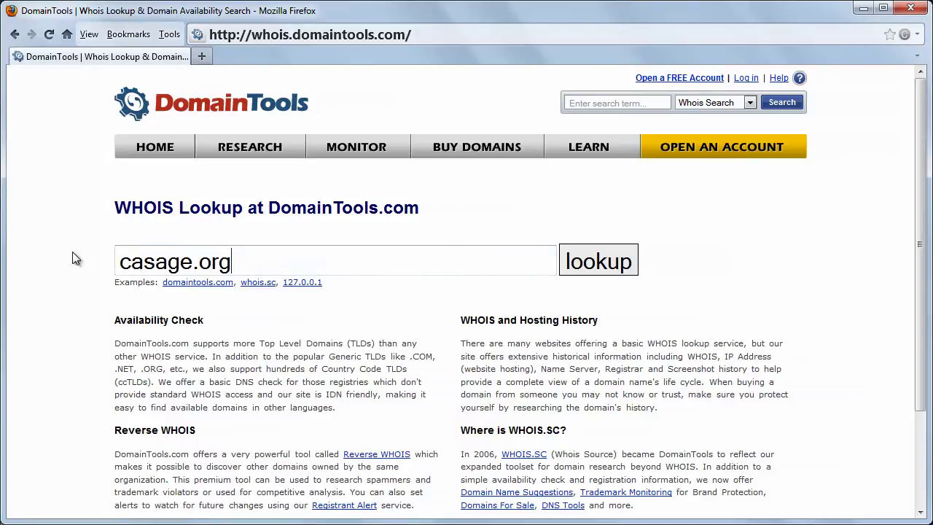
pyautogui.click(577, 262)
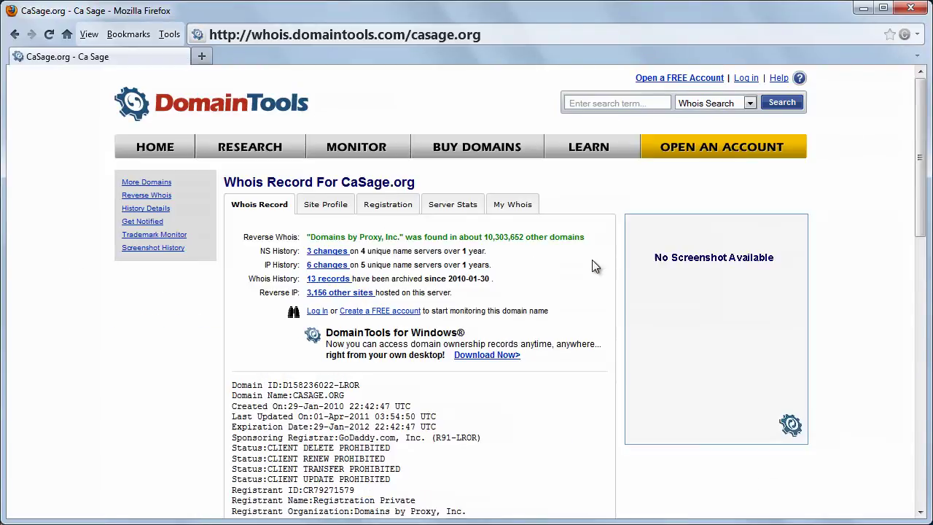